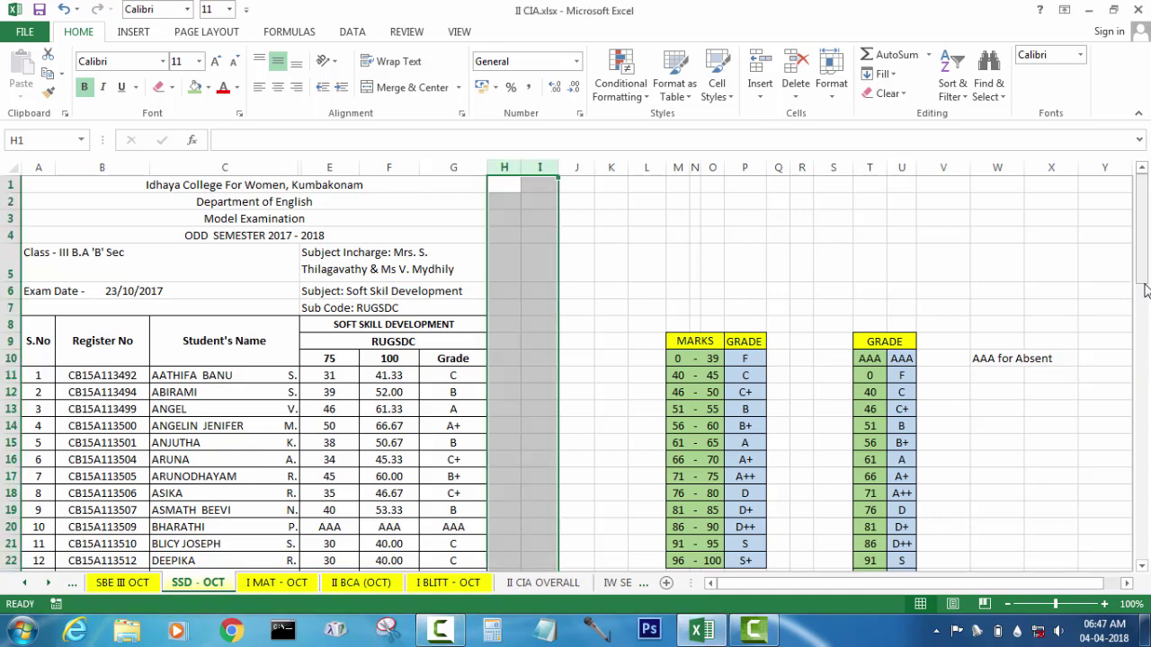
Clear the column selection and check the existing grade in G11 beside H11
left_click_drag(1144, 278, 1143, 304)
left_click(1025, 351)
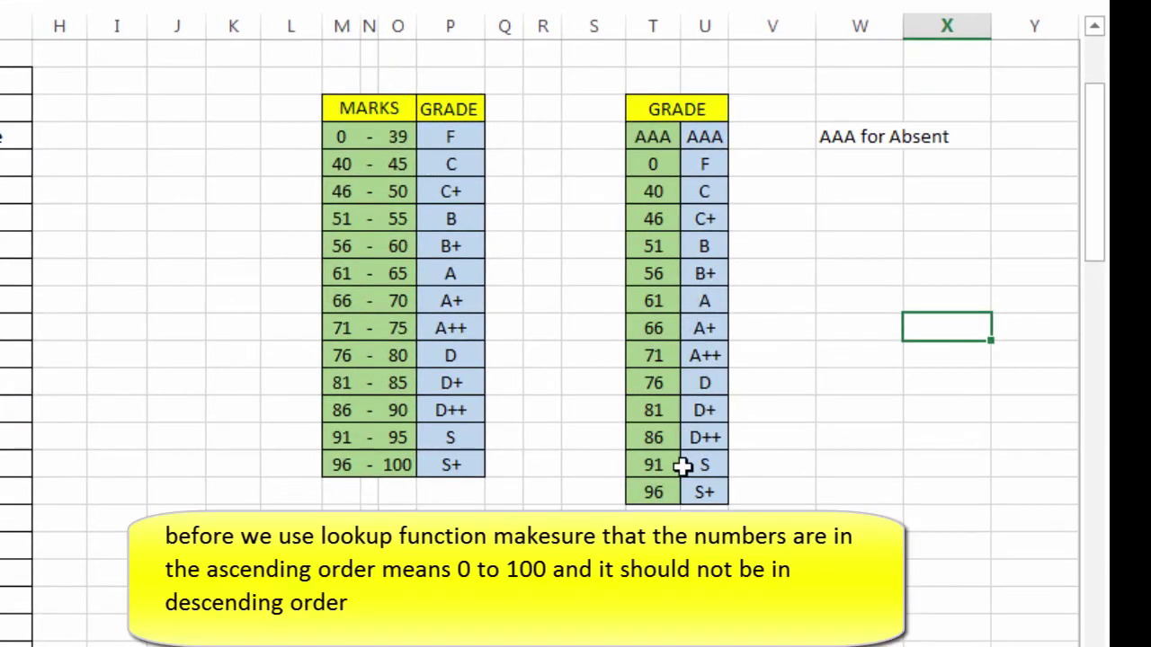
left_click(27, 184)
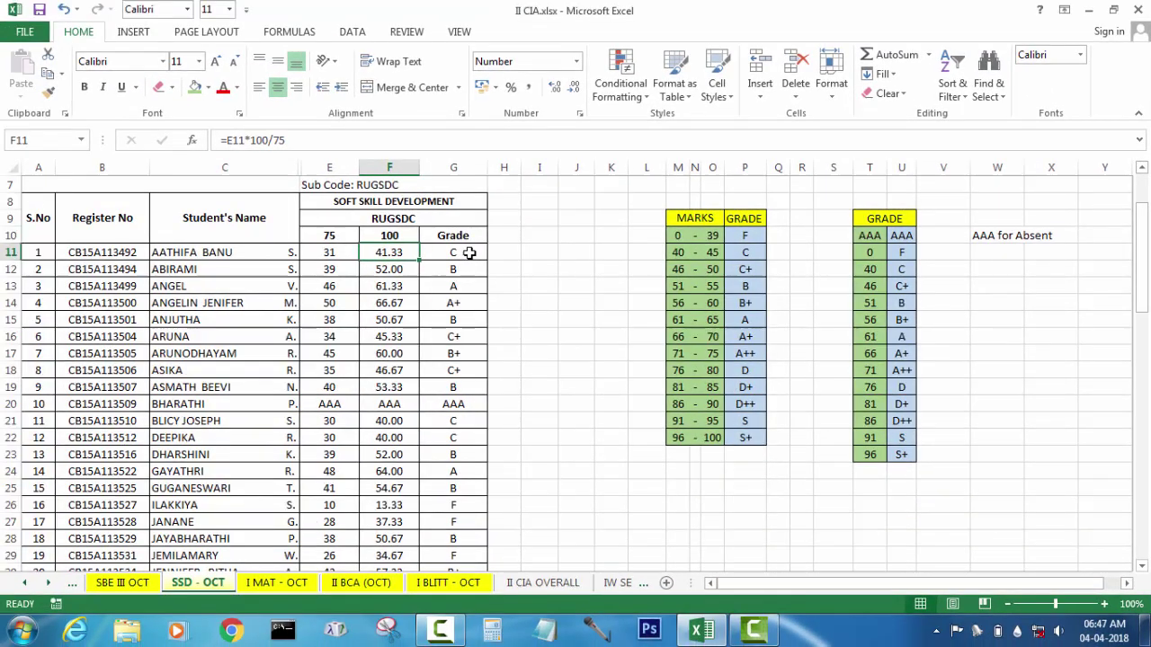
left_click(457, 257)
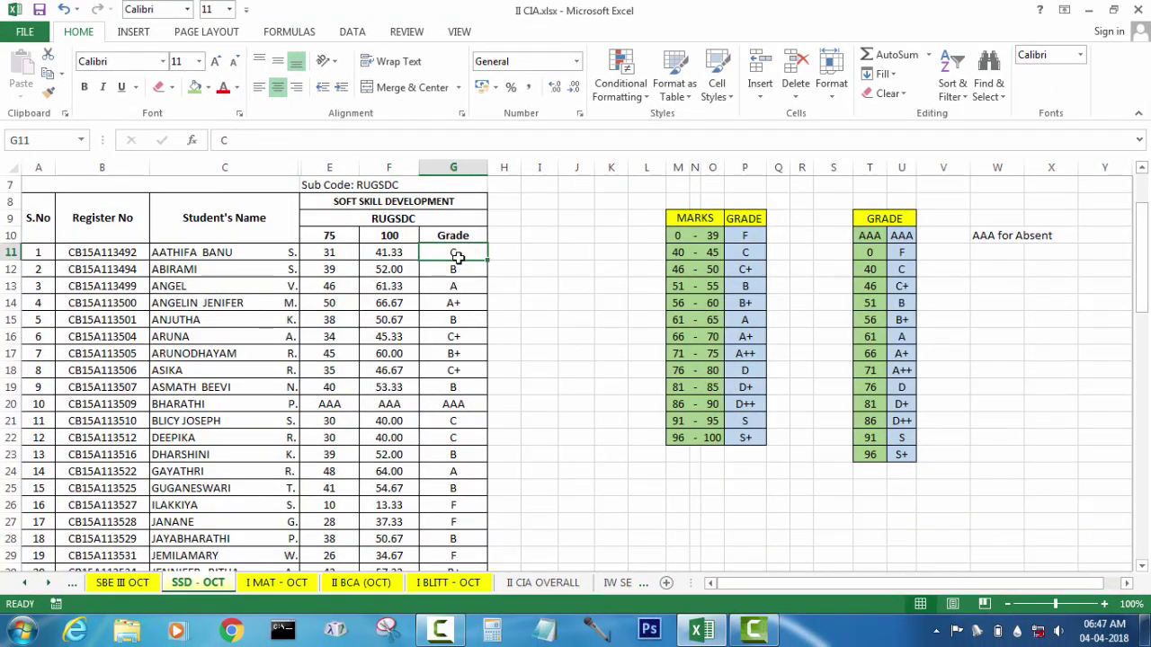
left_click(538, 319)
left_click(495, 259)
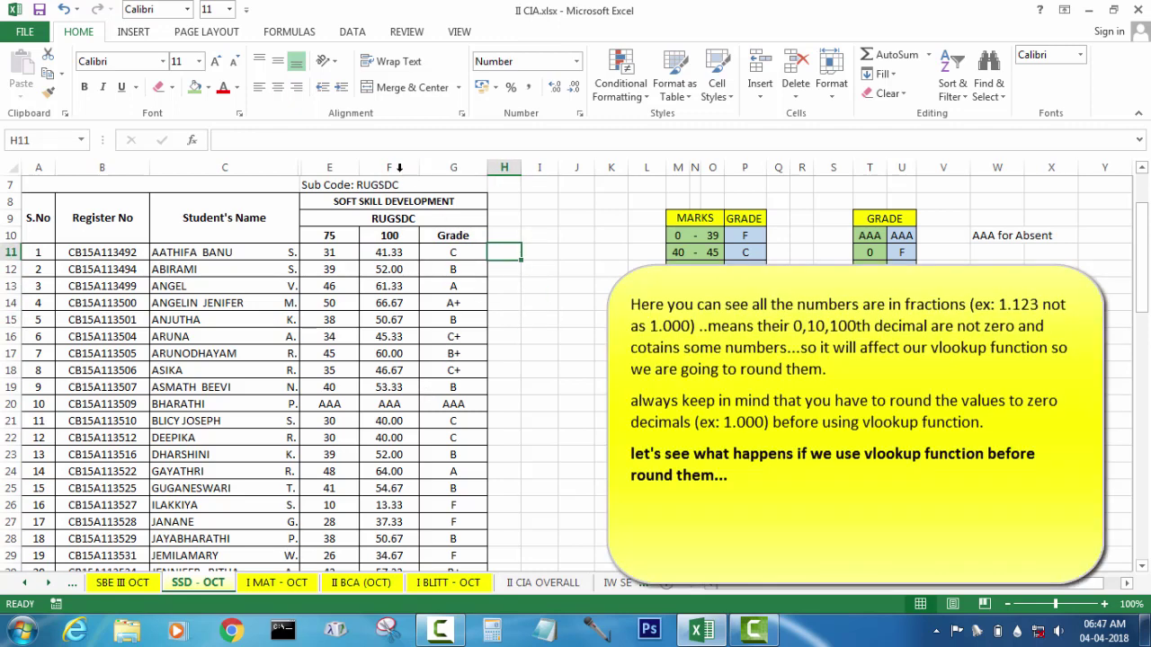
Give column F the Number format and remove one decimal place
left_click(392, 167)
left_click(572, 88)
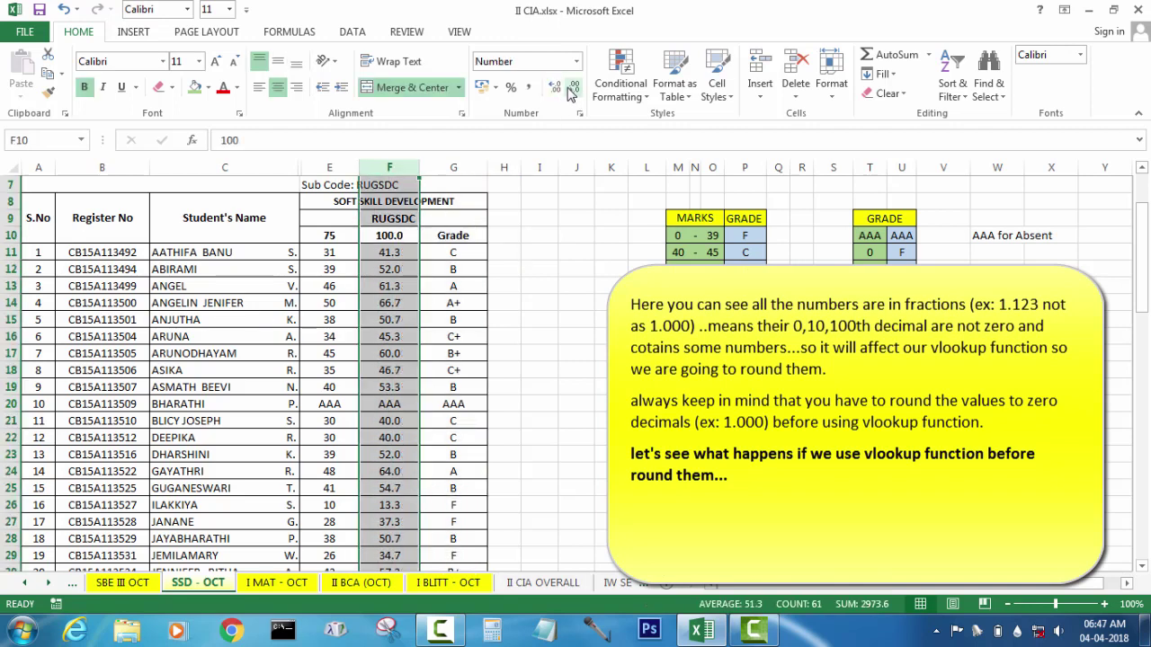
left_click(568, 89)
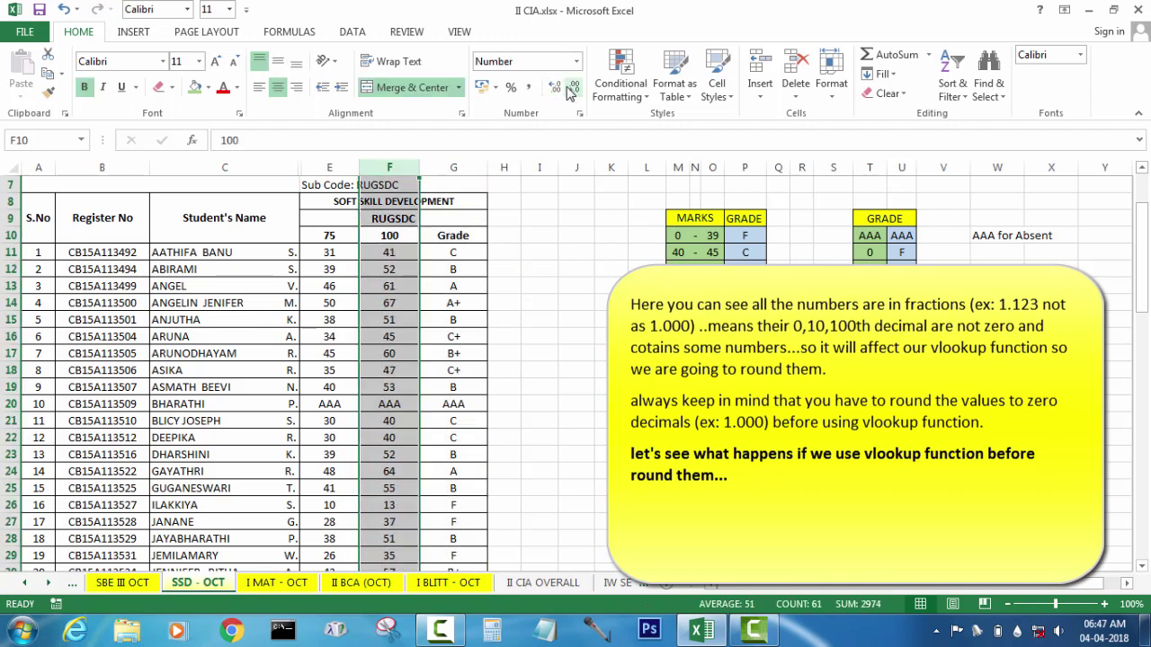
left_click(395, 256)
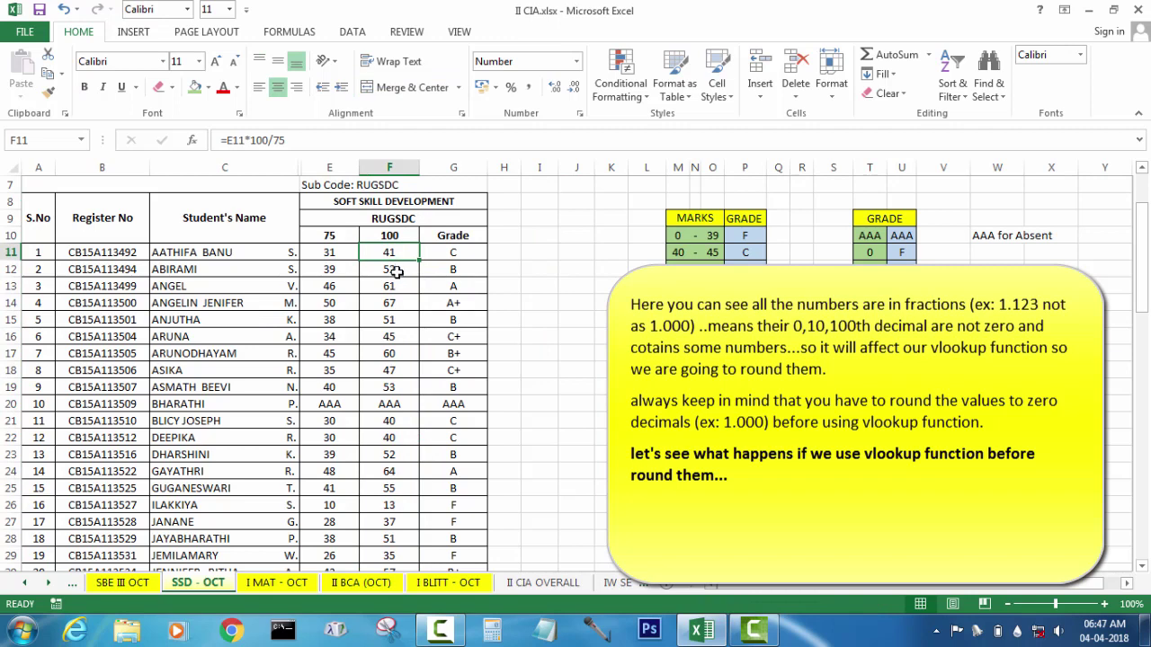
left_click(395, 269)
left_click(407, 253)
left_click(561, 312)
Show the marks in F11:F24 as whole numbers with no decimals
left_click(389, 257)
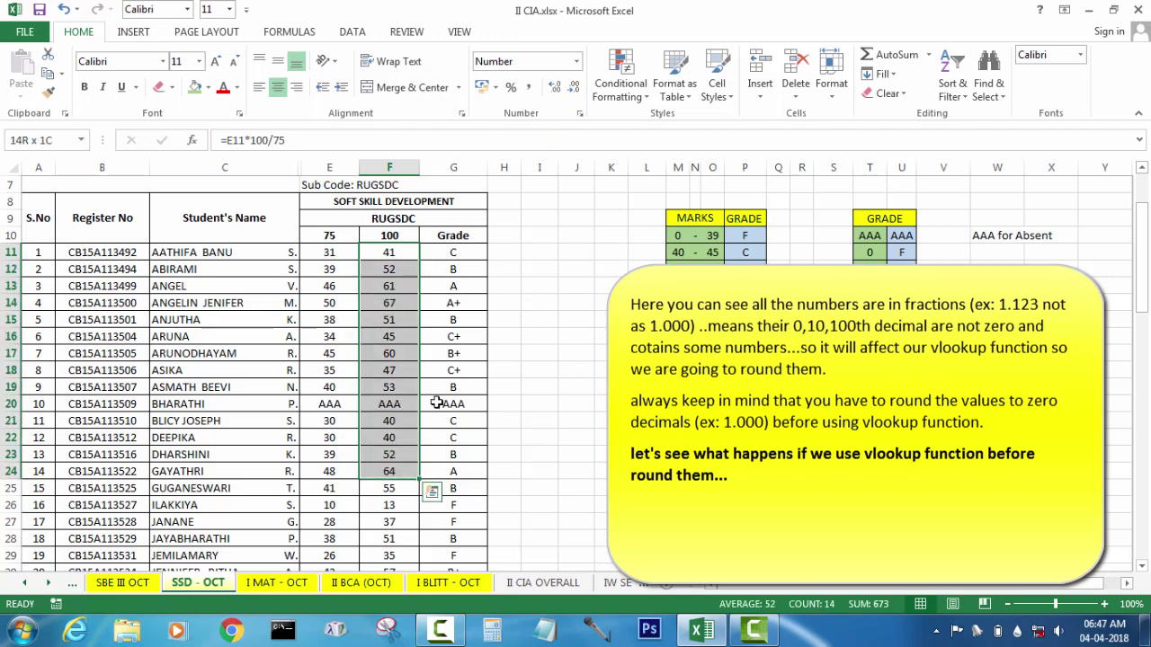
left_click(389, 466, "shift")
left_click(555, 88)
left_click(554, 87)
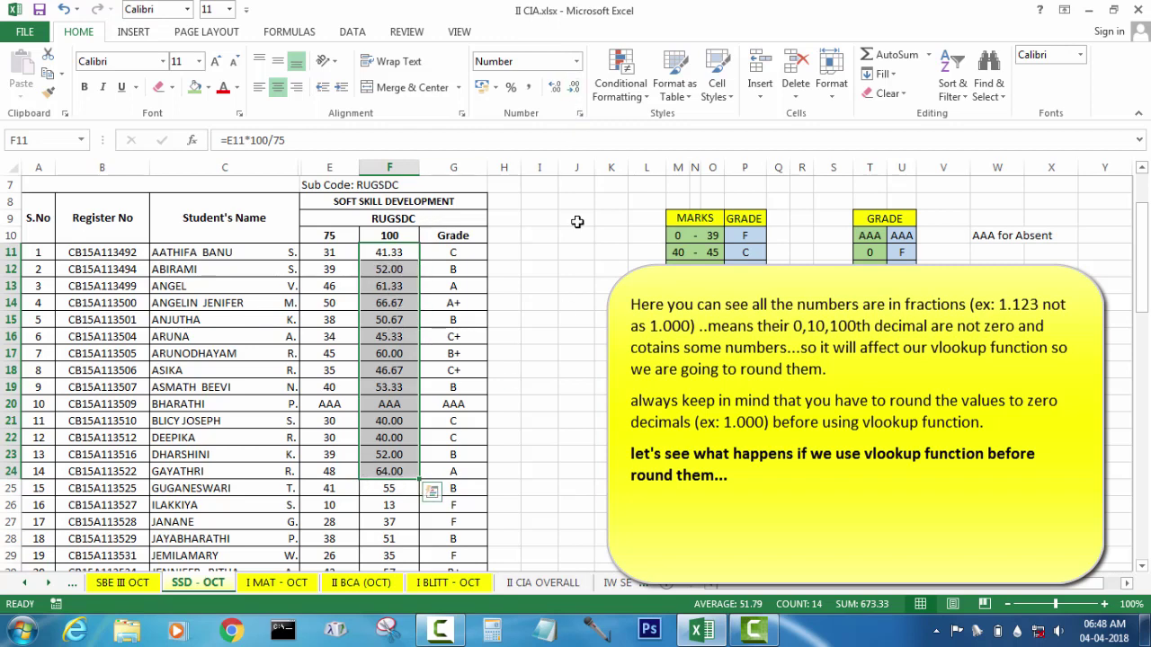
left_click(574, 88)
left_click(575, 90)
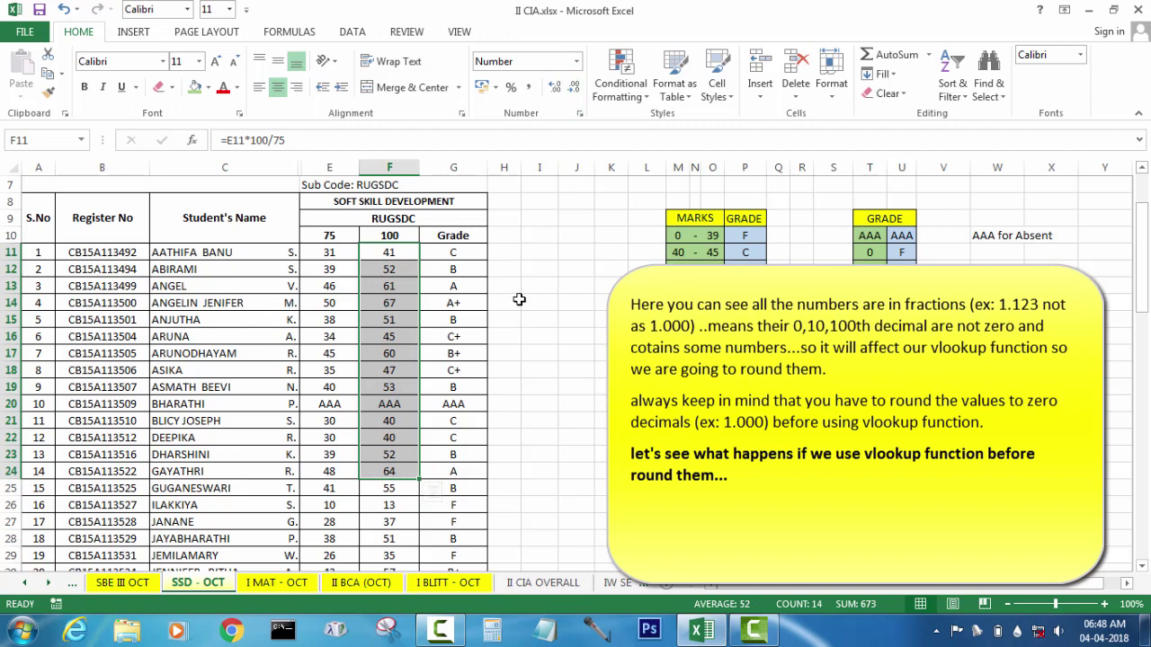
left_click(504, 255)
Enter =VLOOKUP(F11,$T$10:$U$23,2) in H11 so it returns grade C
type("=")
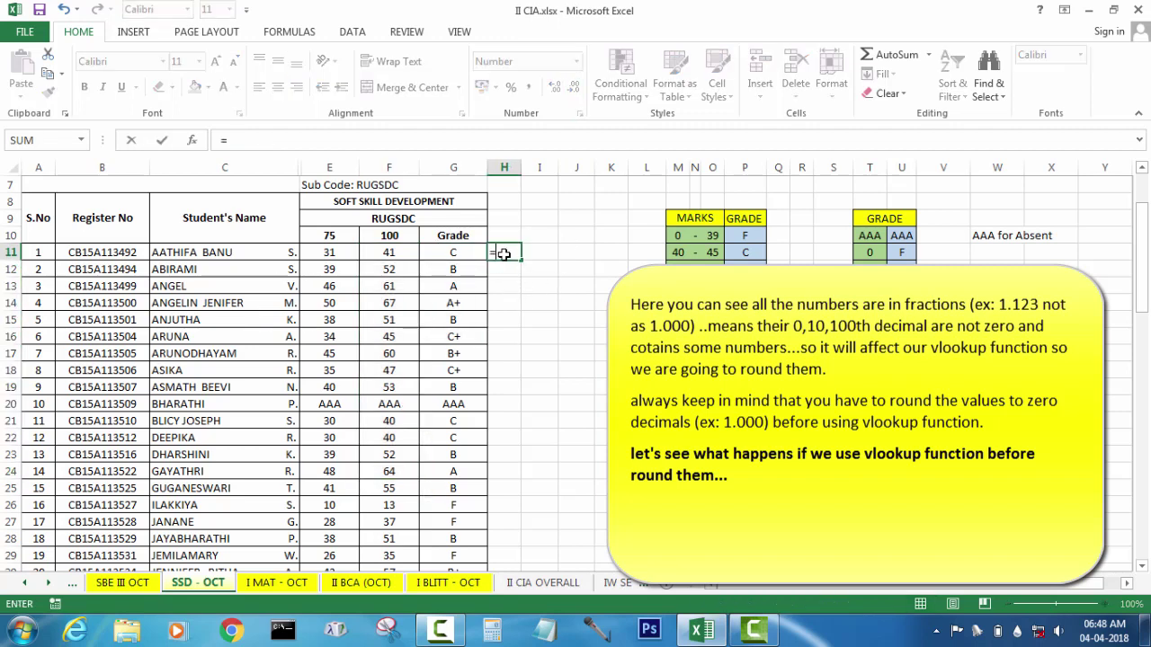
type("VLOOKU")
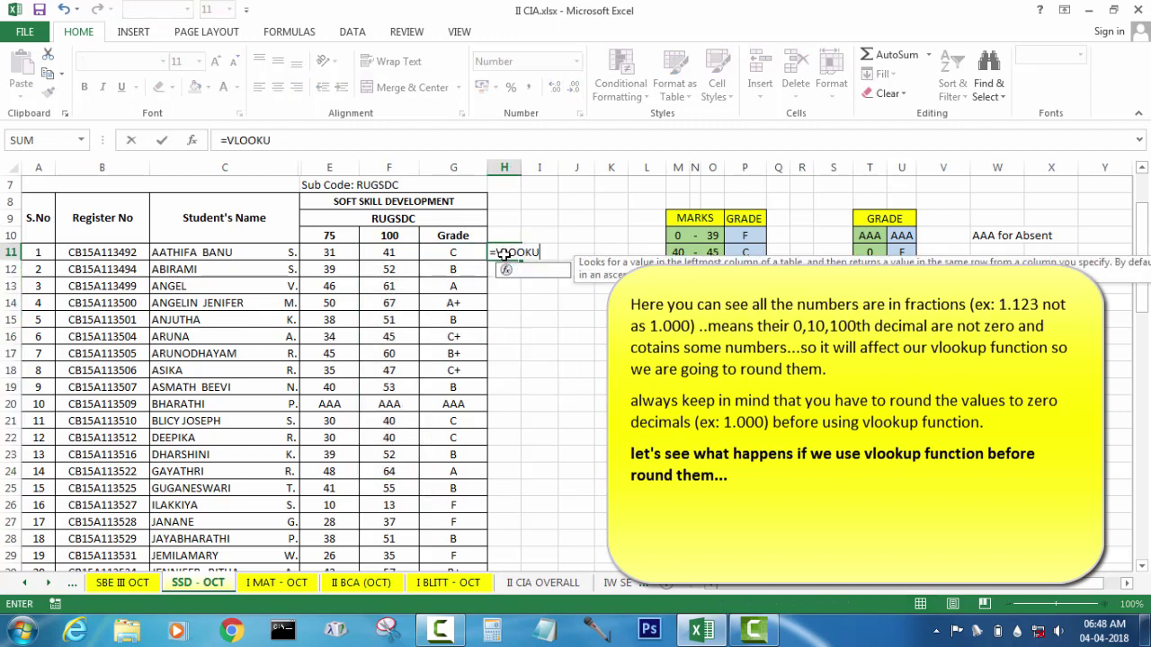
type("P")
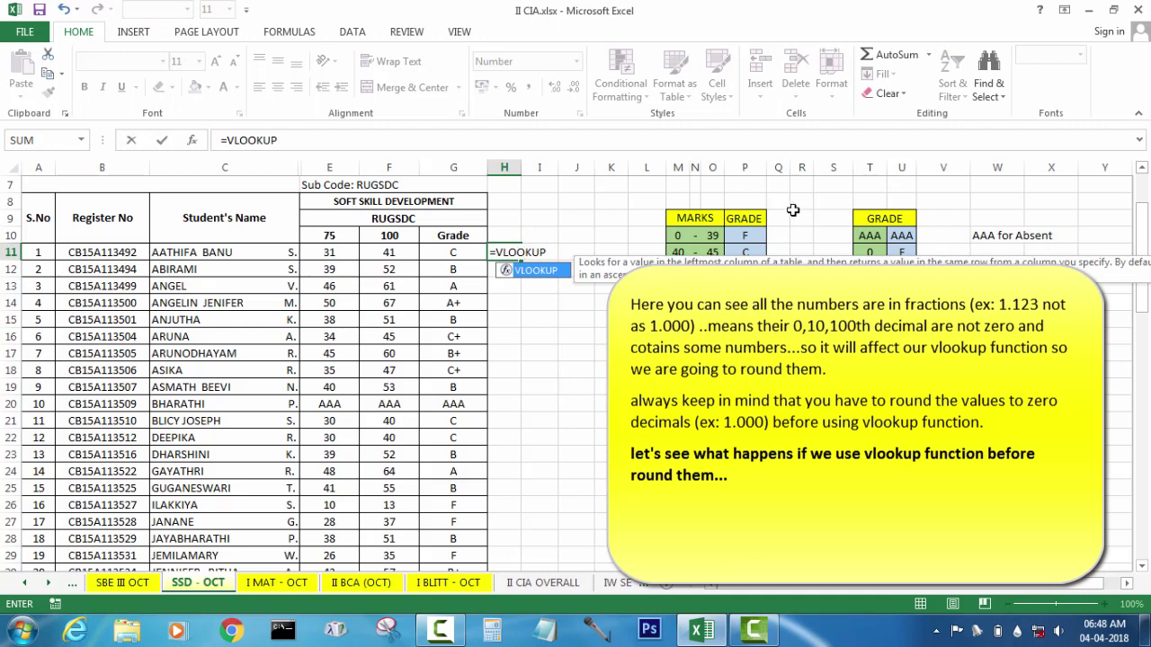
type("(")
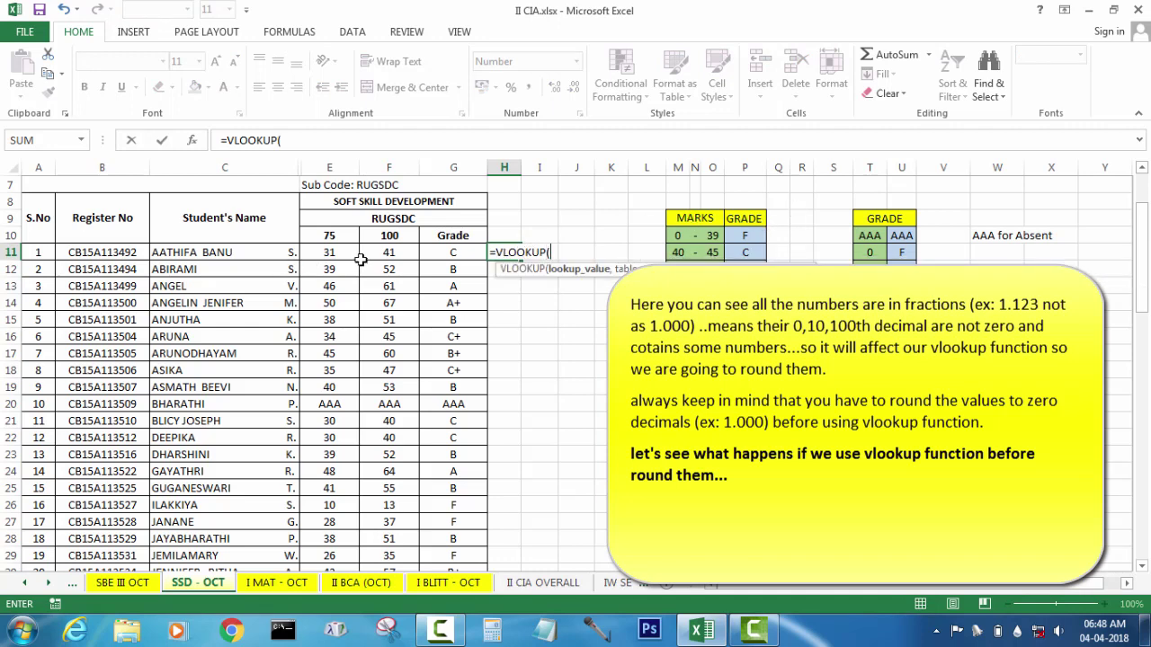
left_click(373, 256)
type(",")
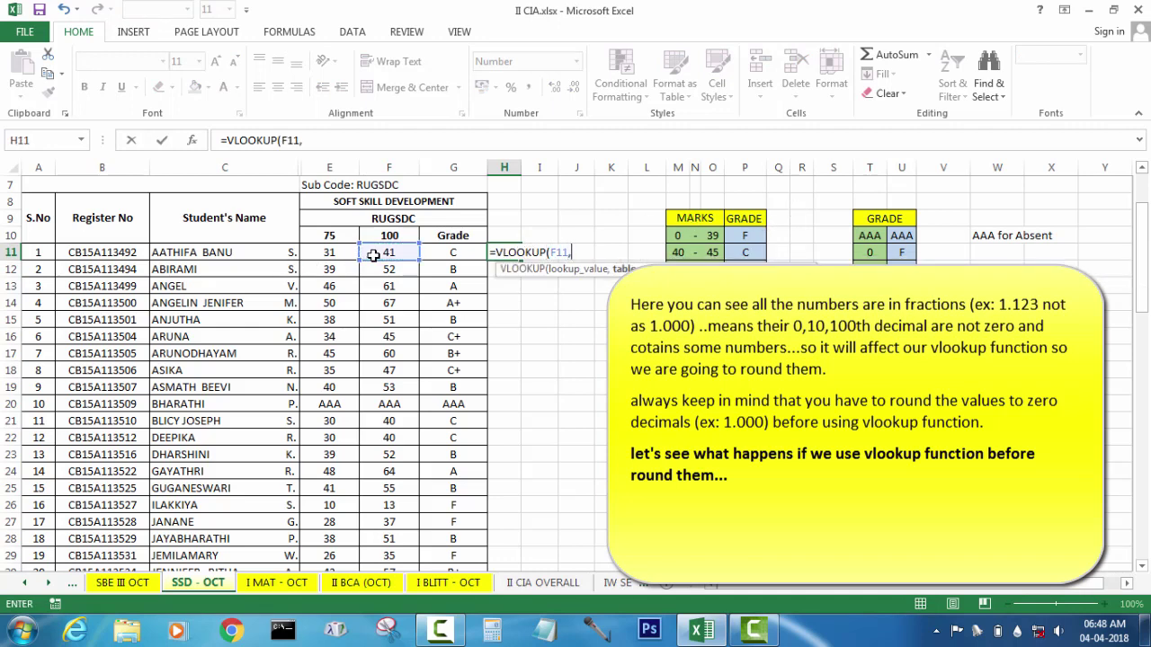
left_click_drag(866, 236, 902, 471)
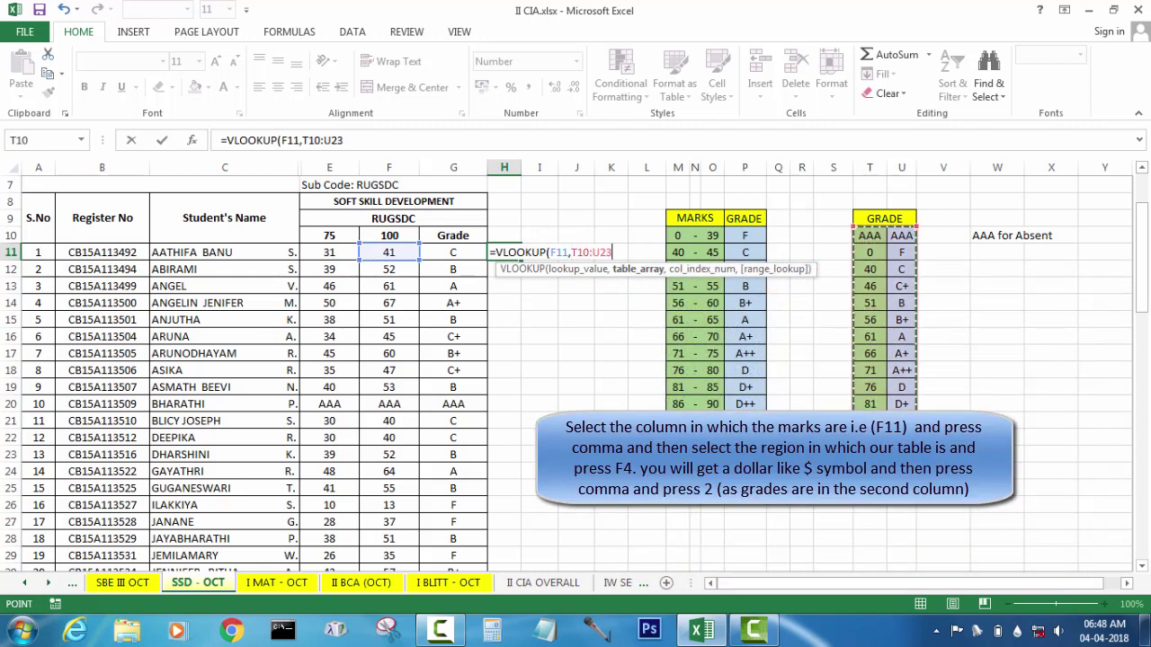
key("F4")
type("$U$23,")
type("23,2")
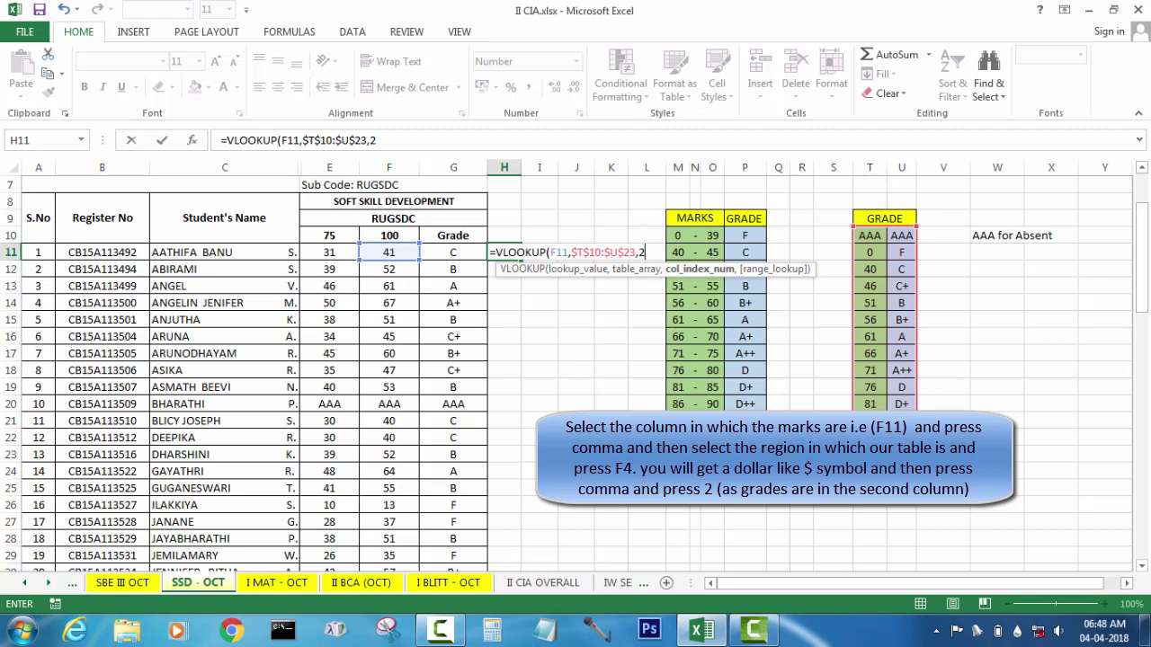
type(")")
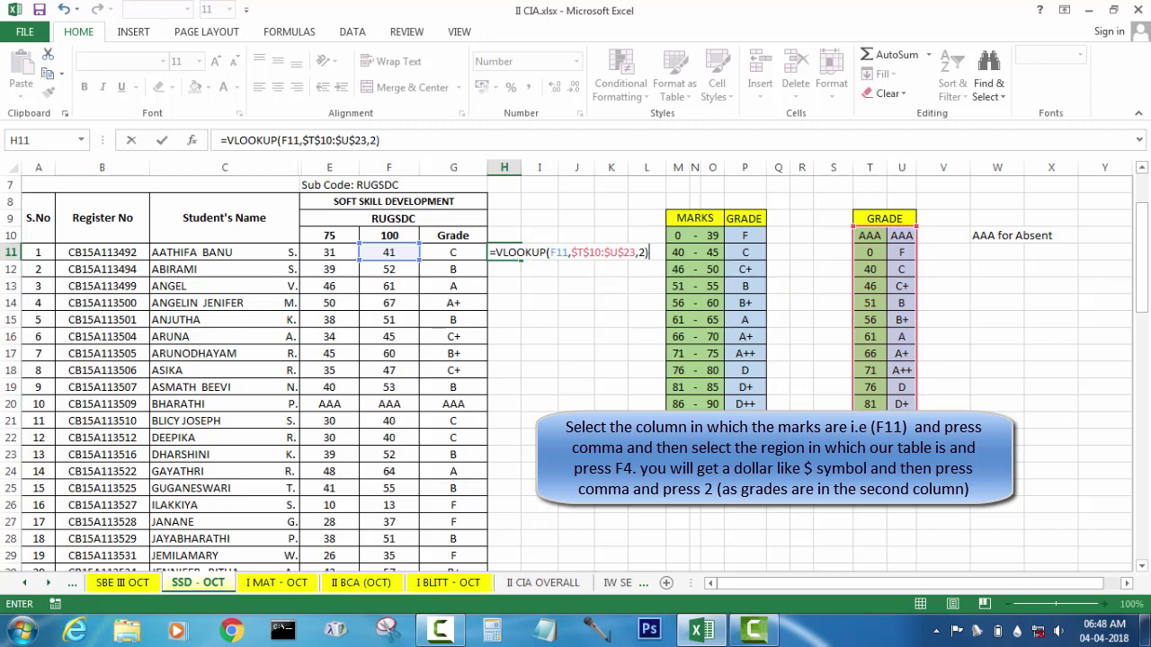
key("Return")
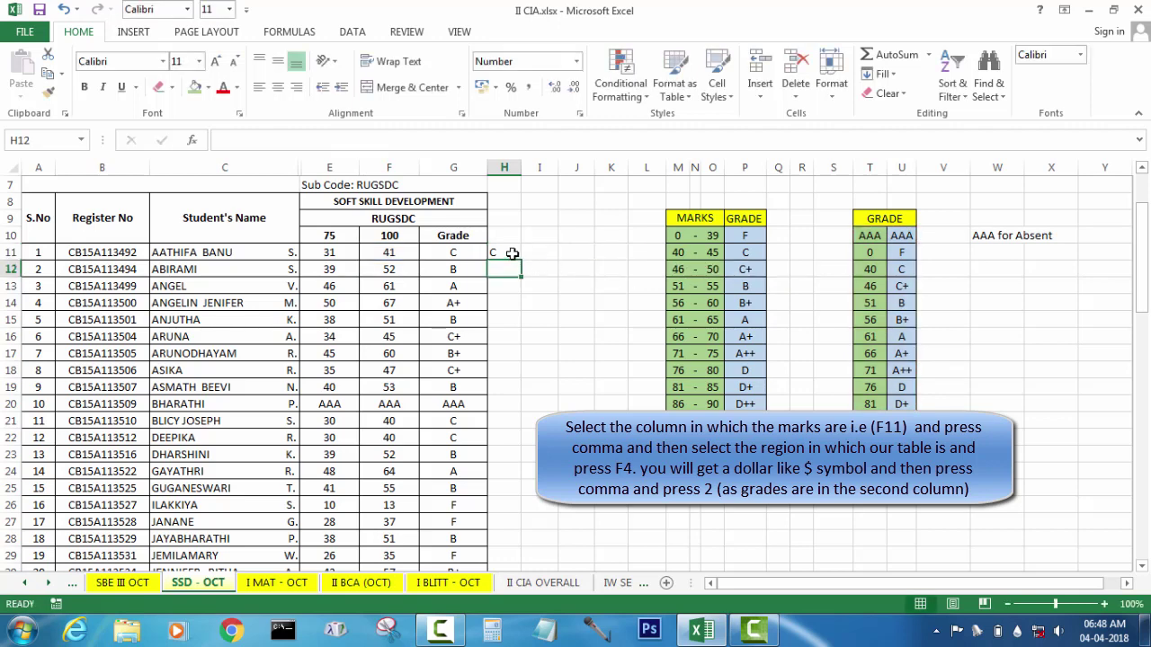
Fill H11's grade formula down column H to every student through row 64
left_click(512, 253)
double_click(522, 263)
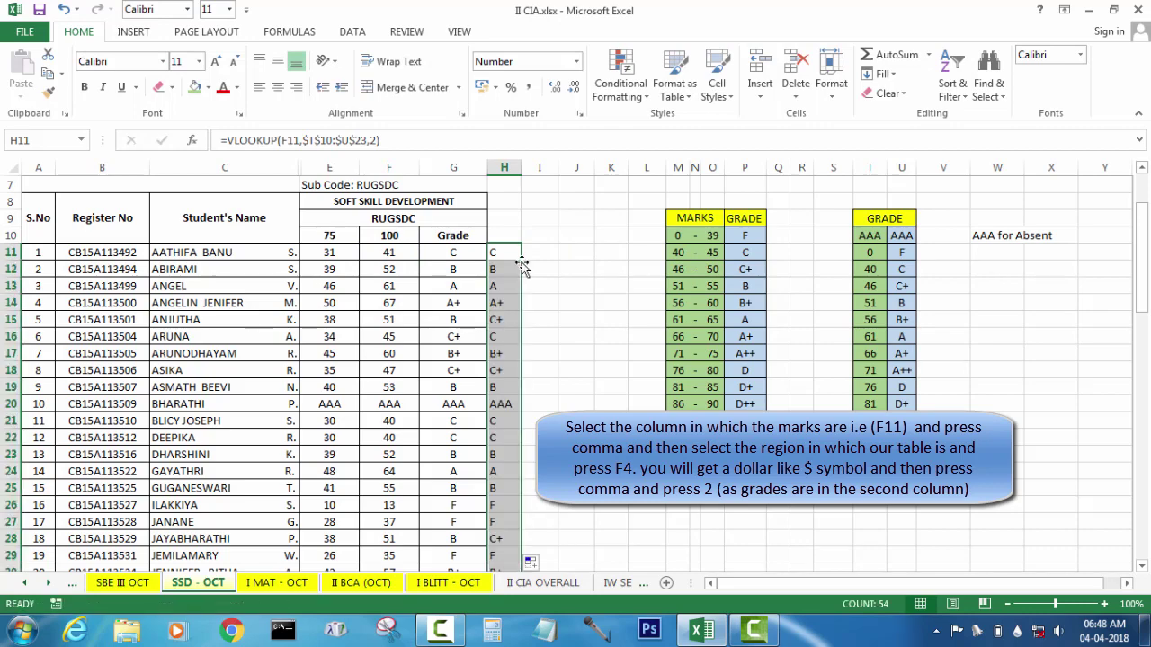
scroll(522, 263, "down", 3)
scroll(521, 315, "down", 2)
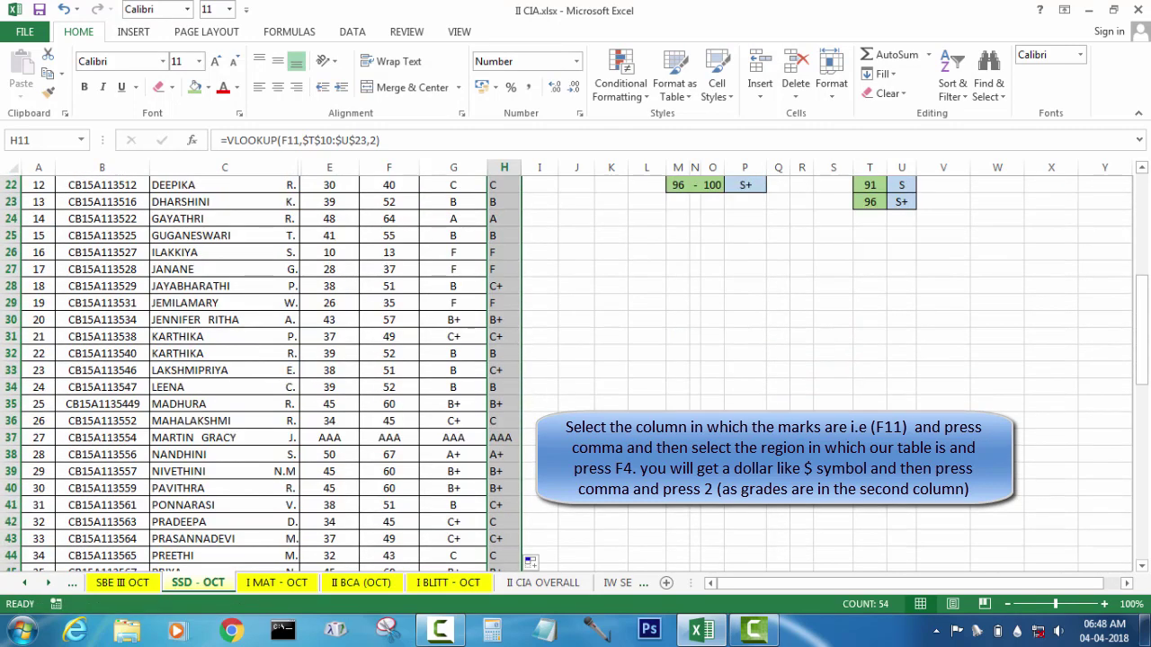
scroll(498, 471, "down", 1)
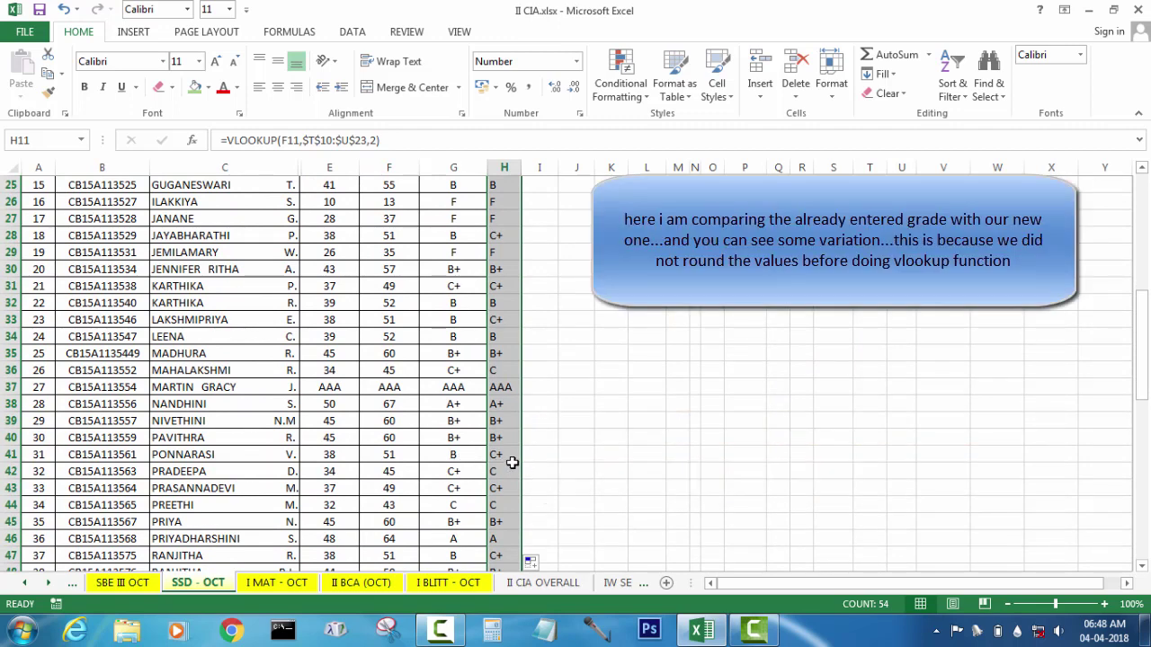
scroll(537, 481, "down", 2)
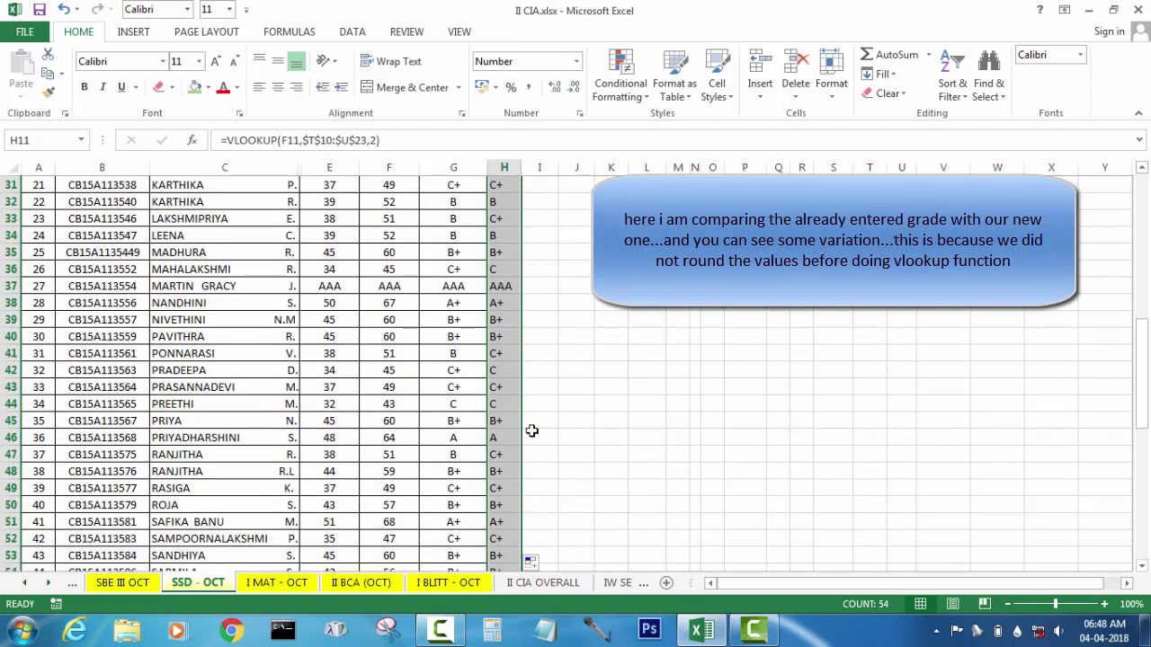
scroll(512, 441, "down", 3)
scroll(493, 467, "down", 1)
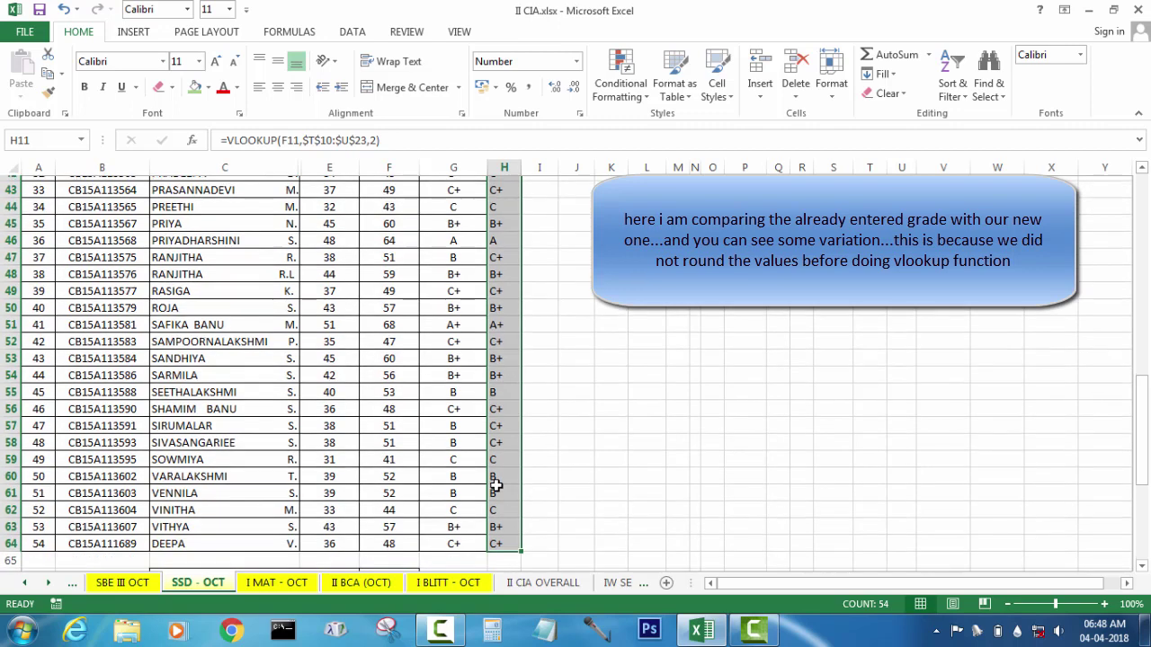
Compare the new grades with column G, checking rows 57 and 36 and F11's formula
left_click(532, 426)
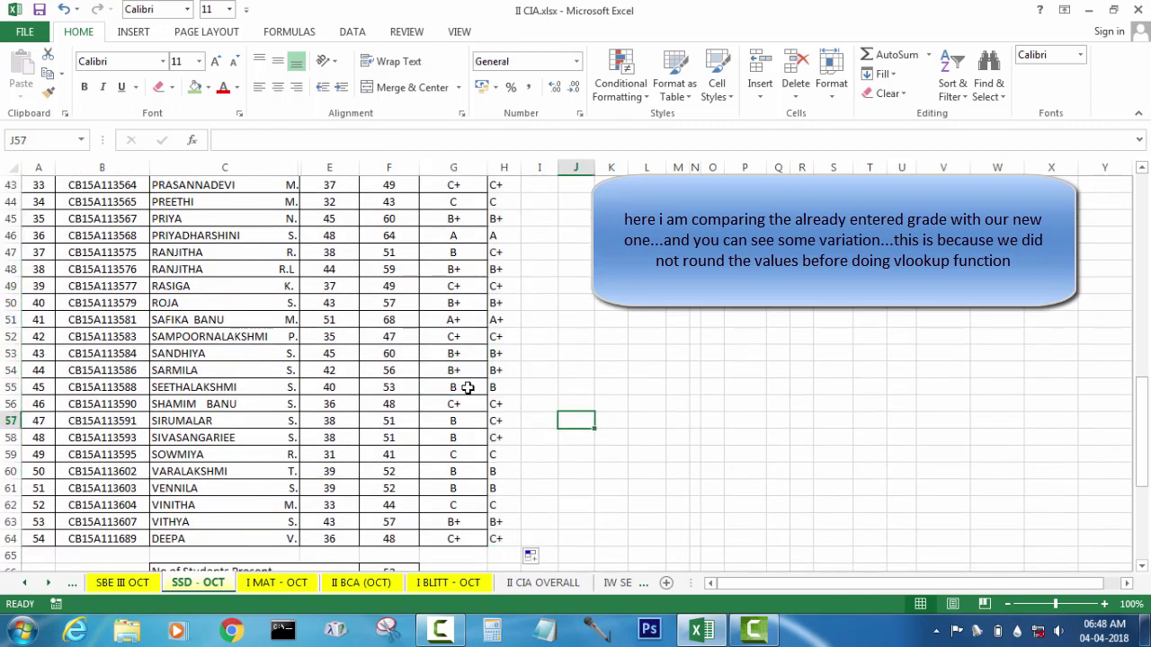
left_click(460, 422)
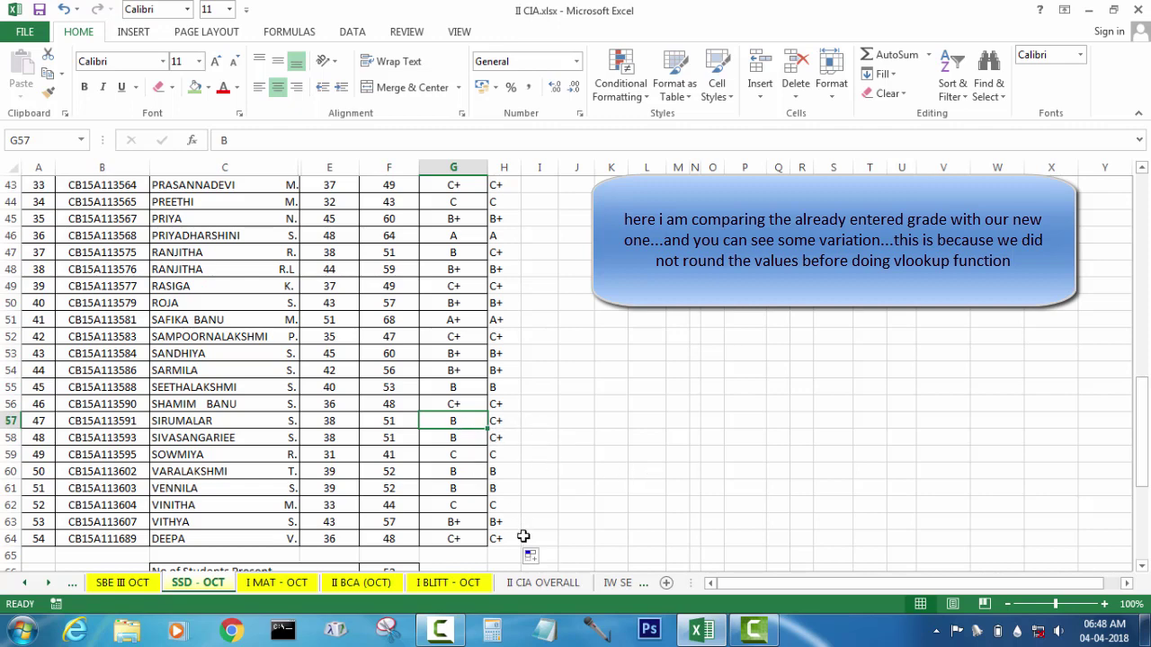
scroll(494, 519, "up", 2)
scroll(494, 517, "up", 3)
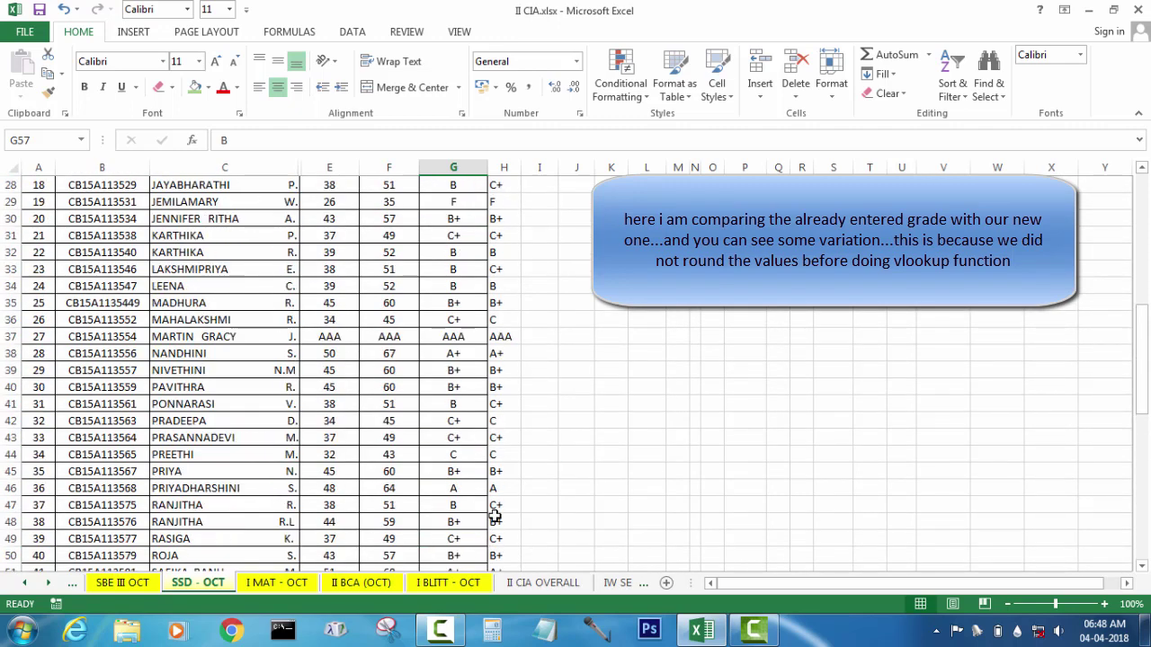
left_click(497, 324)
scroll(592, 397, "up", 7)
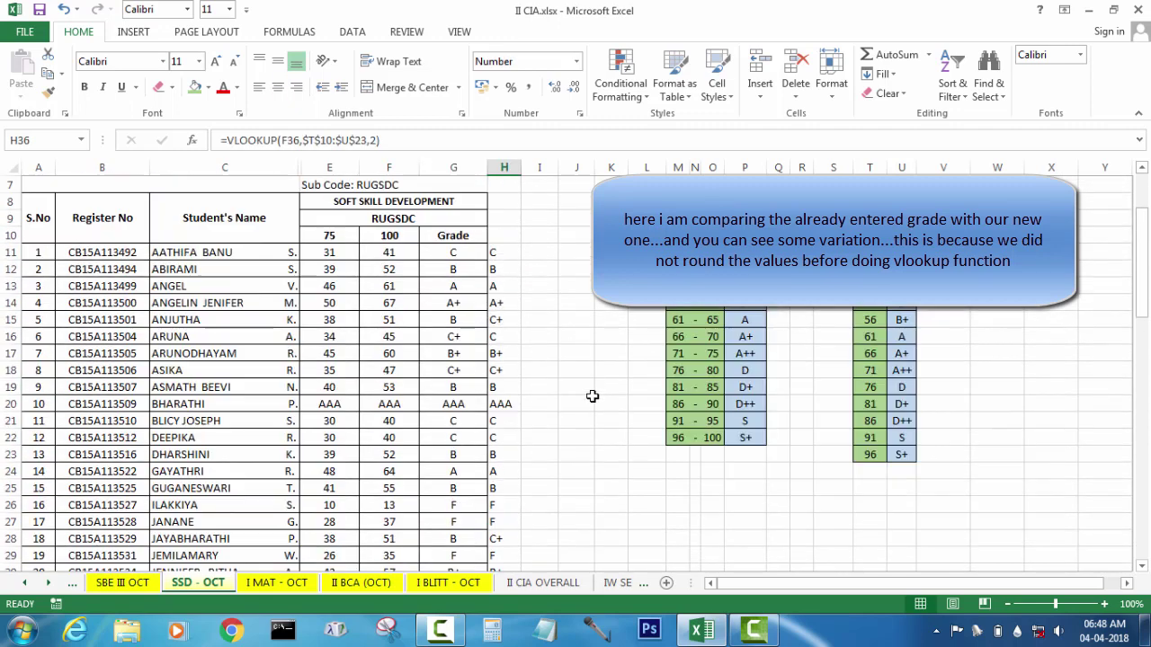
scroll(592, 397, "up", 2)
left_click(399, 380)
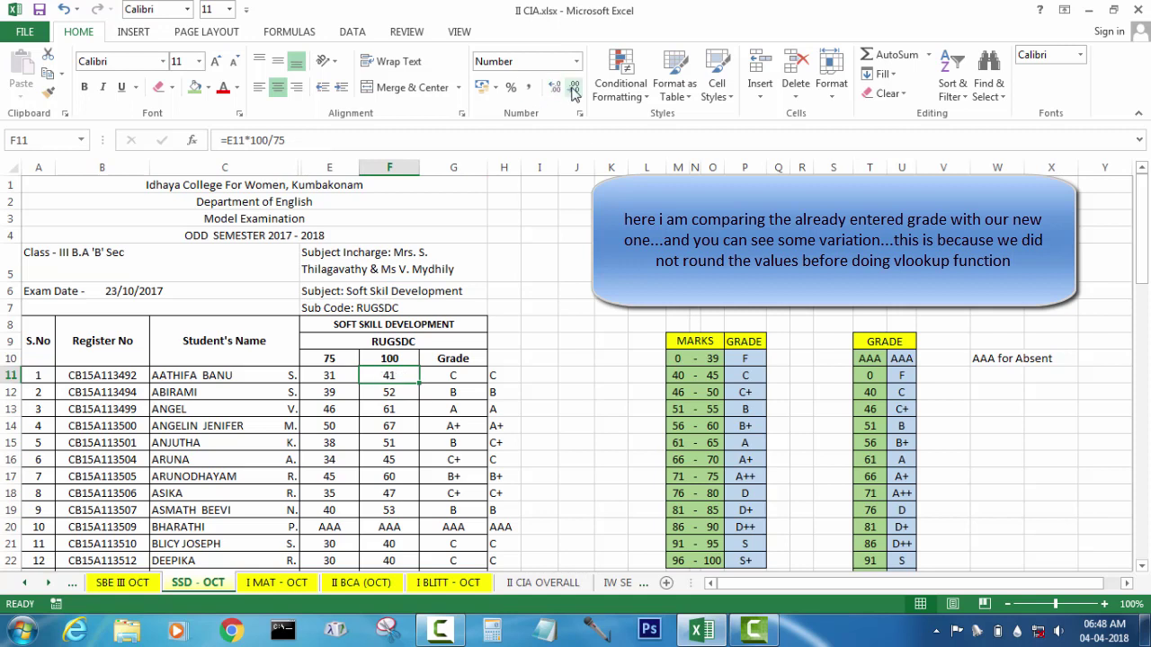
left_click(545, 396)
Clear column H and enter =ROUND(E11*100/75,0) in H11
left_click(498, 170)
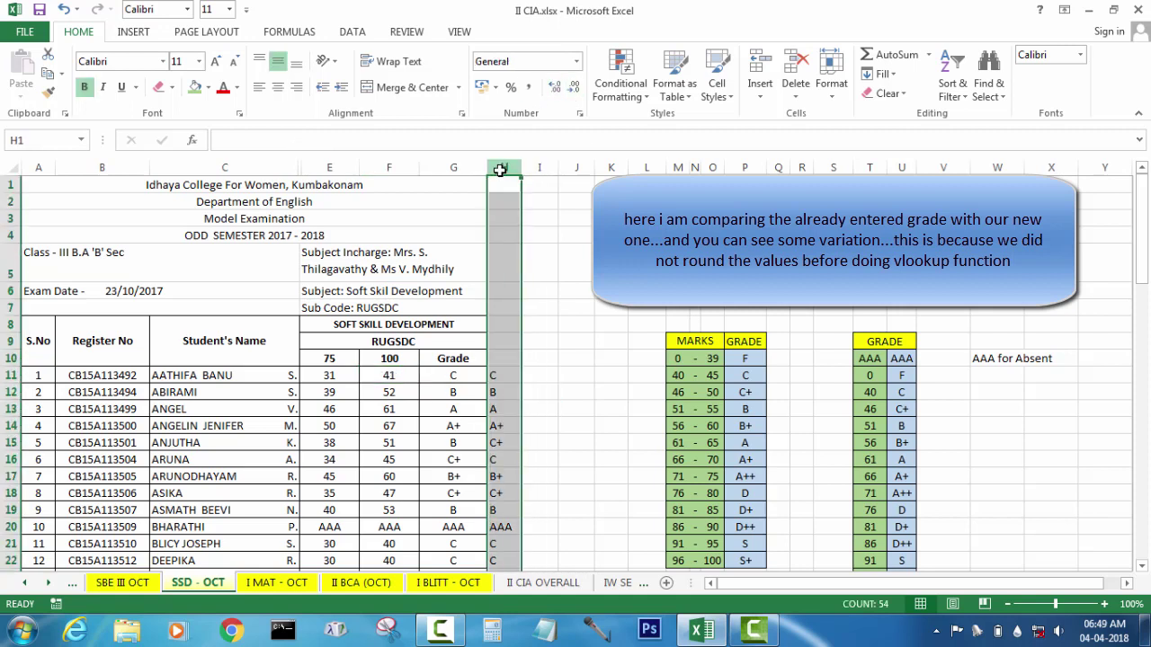
key("Delete")
left_click(511, 376)
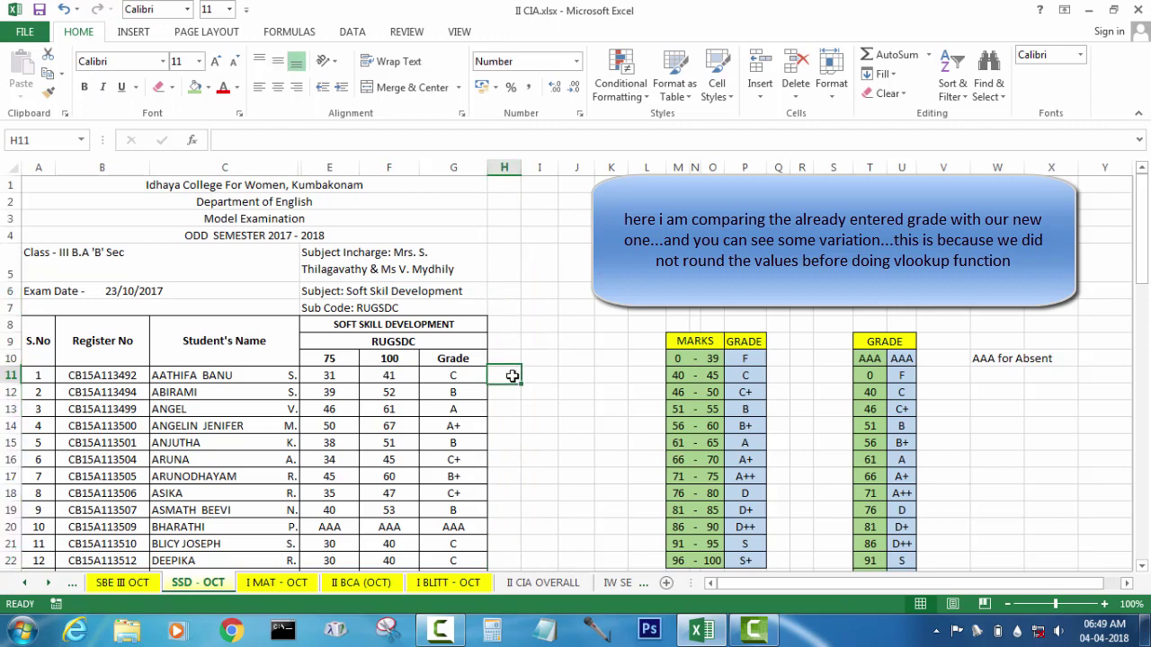
type("=ROU")
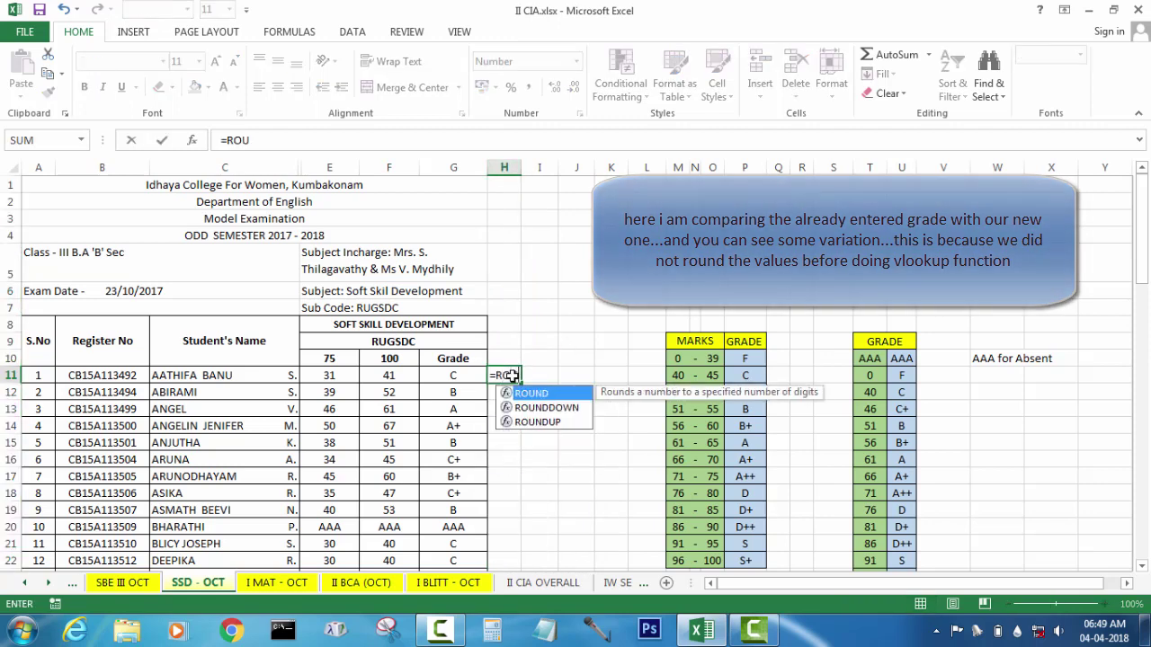
type("ND")
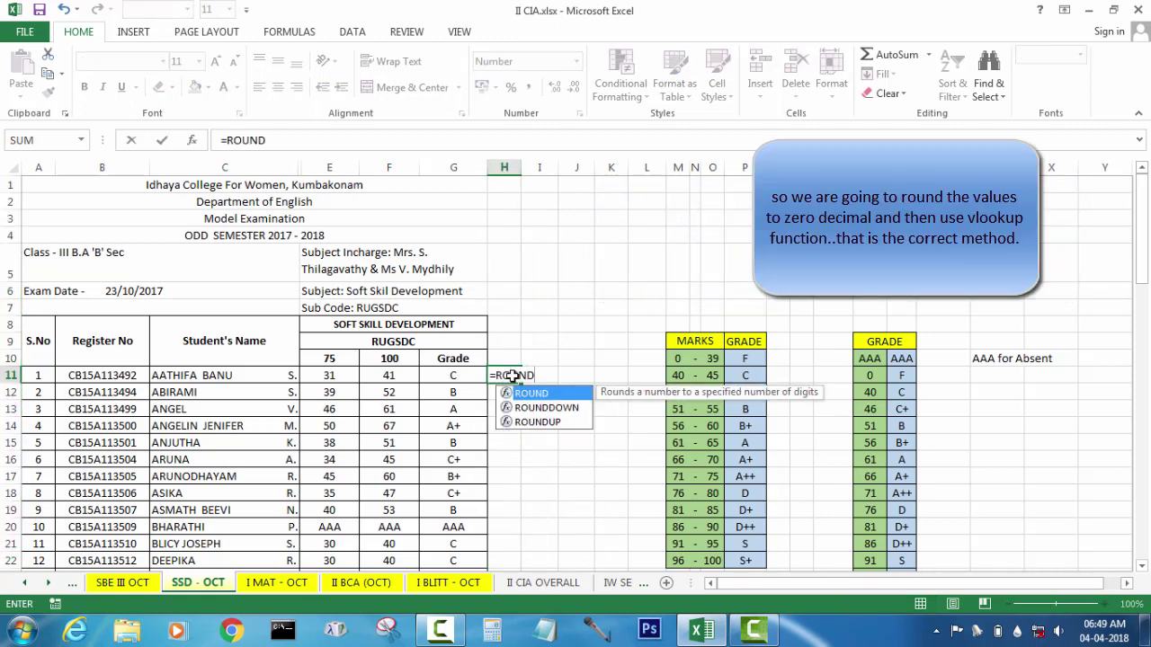
type("(")
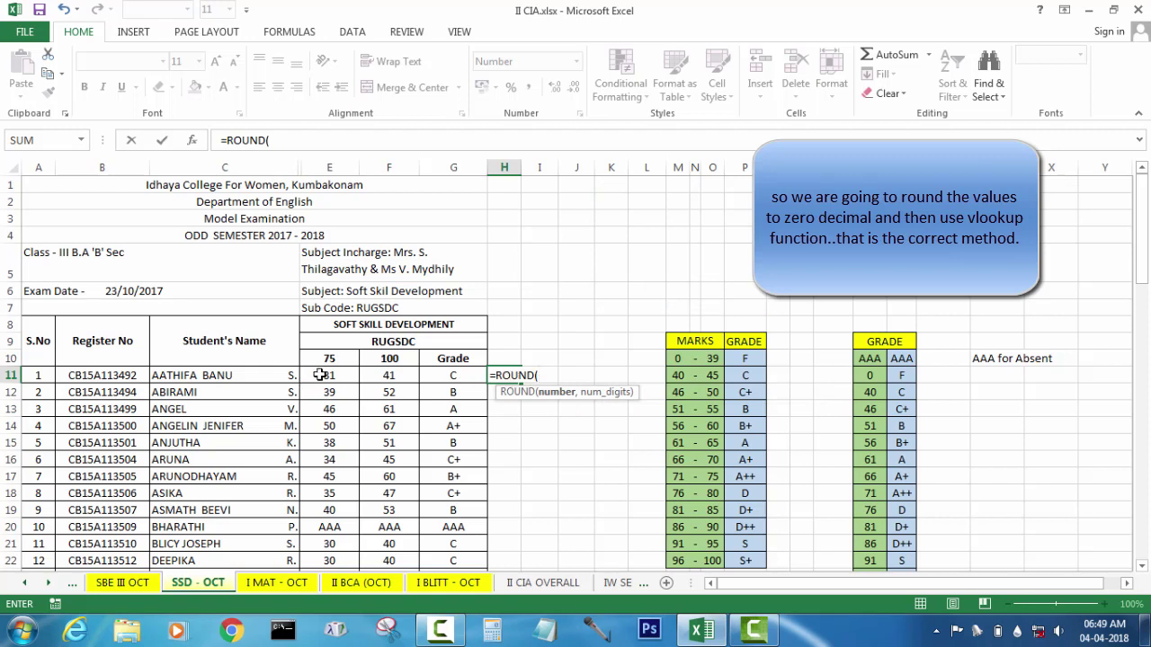
left_click(320, 375)
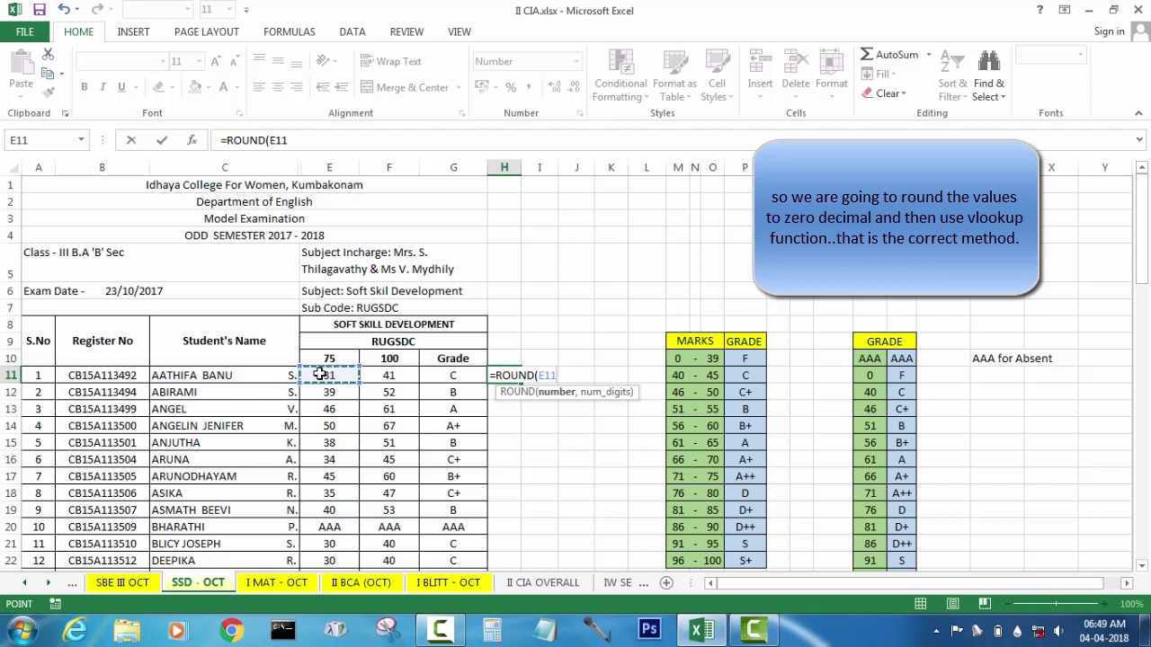
type("*")
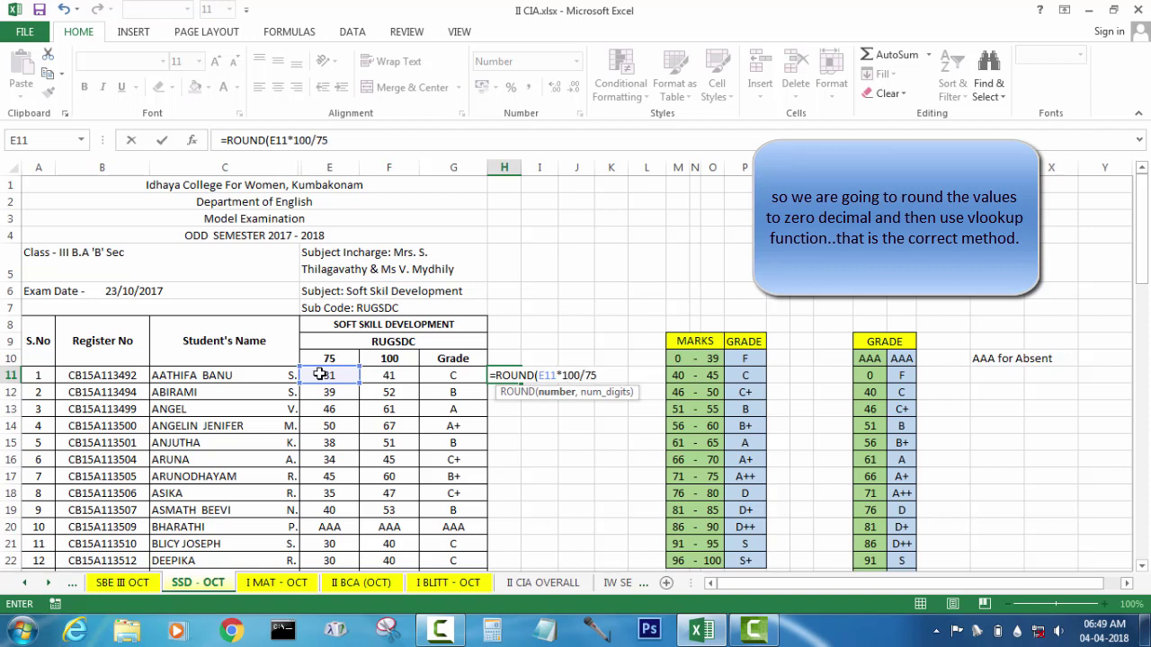
type(",0")
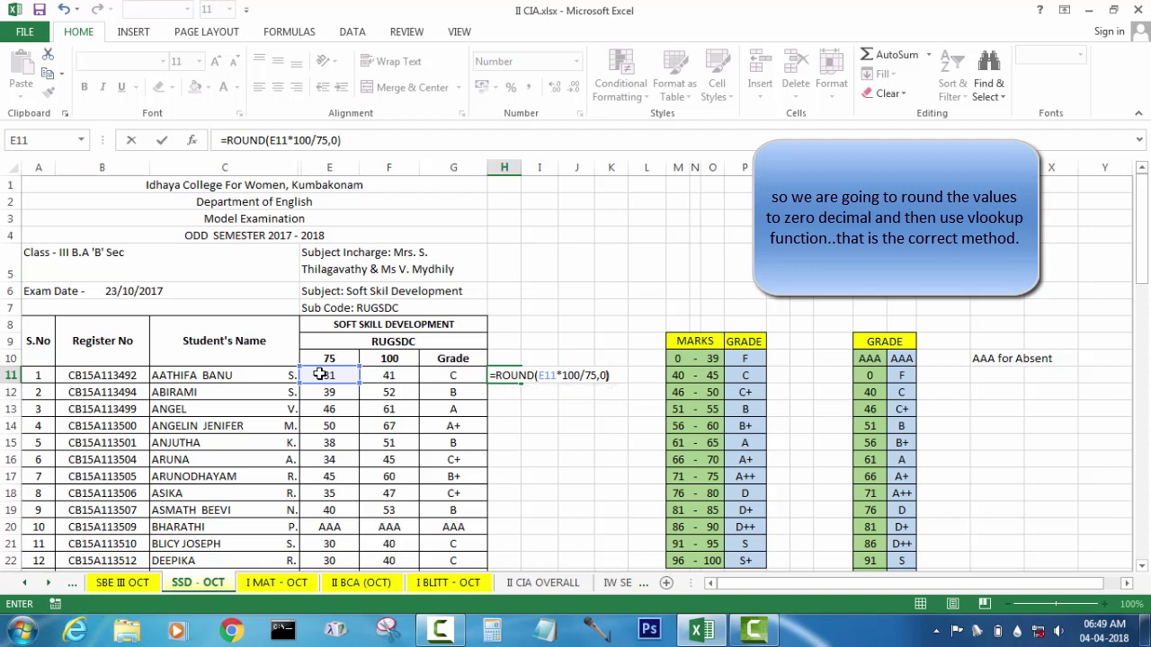
key("Return")
Fill the rounding formula down column H through row 64
left_click(498, 378)
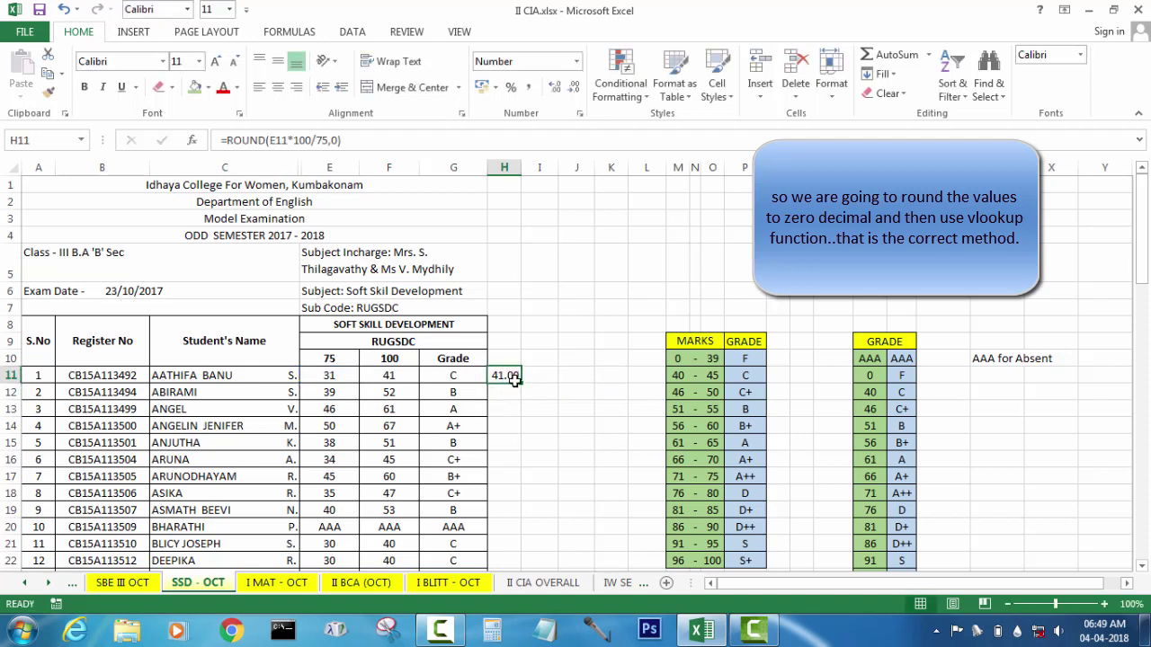
double_click(520, 385)
scroll(520, 387, "down", 3)
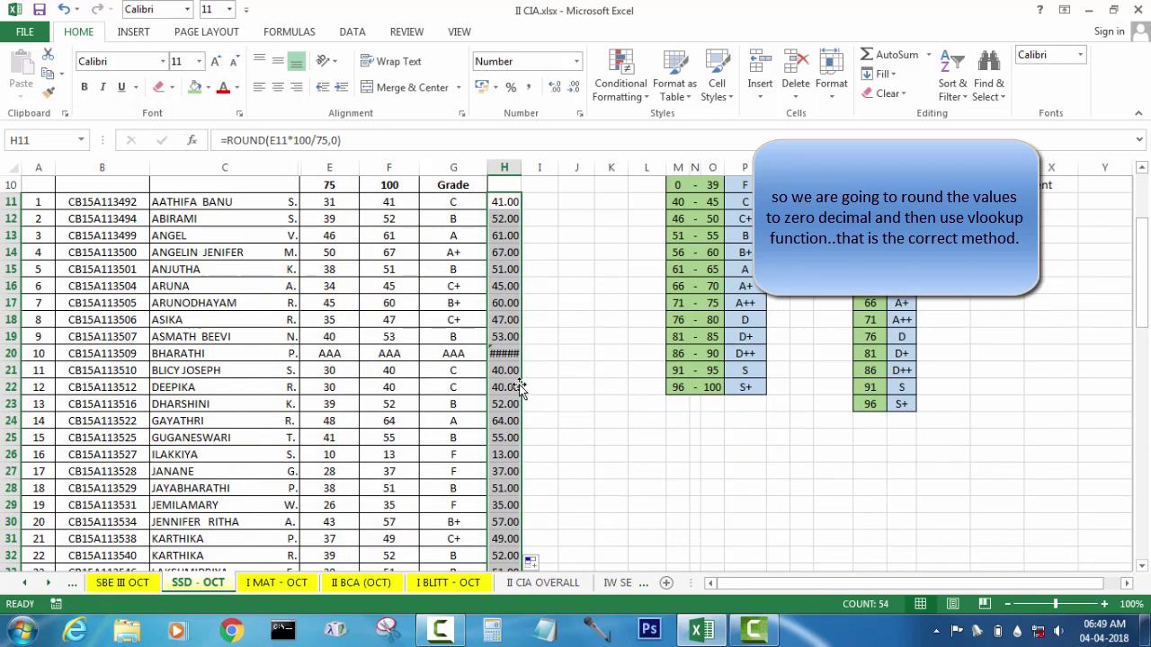
scroll(519, 386, "down", 5)
scroll(519, 388, "down", 3)
scroll(538, 530, "down", 3)
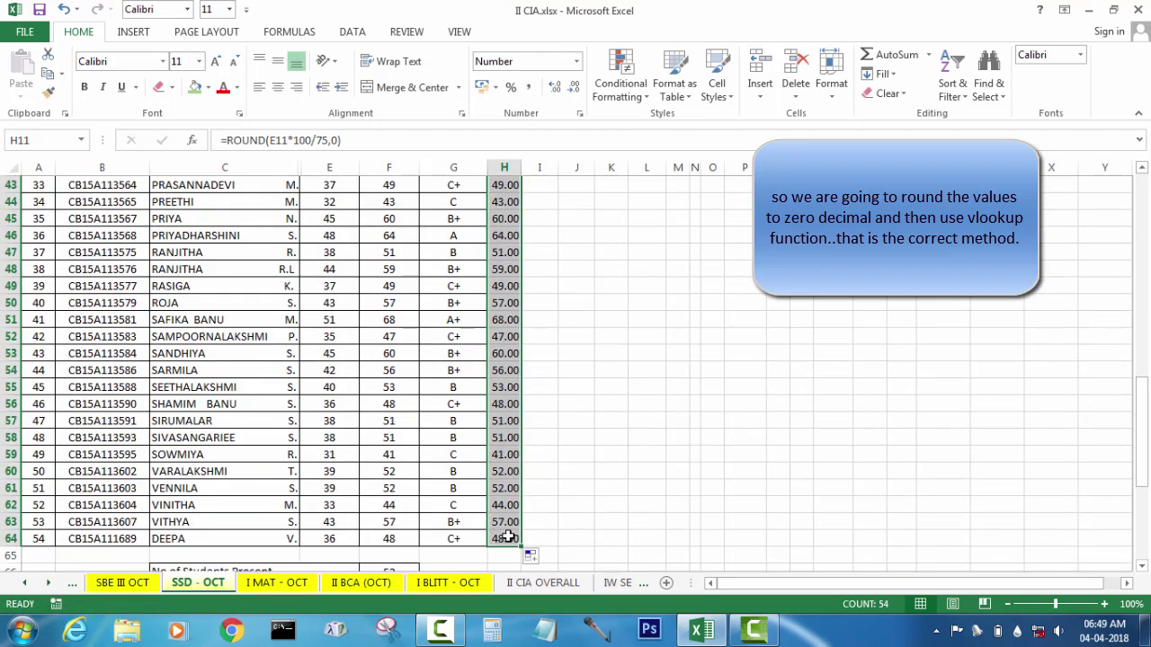
Select the converted marks F11:F64 to show them with two decimals
scroll(495, 468, "up", 5)
scroll(463, 423, "up", 7)
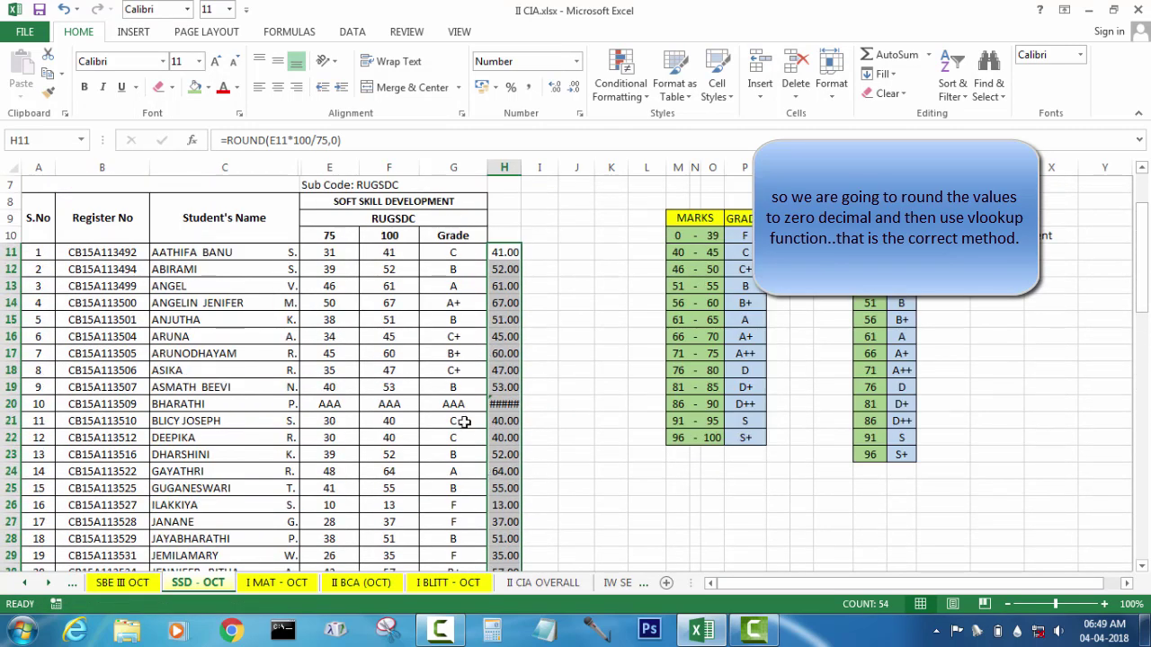
left_click(387, 257)
scroll(416, 318, "down", 4)
scroll(411, 390, "down", 5)
scroll(426, 522, "down", 3)
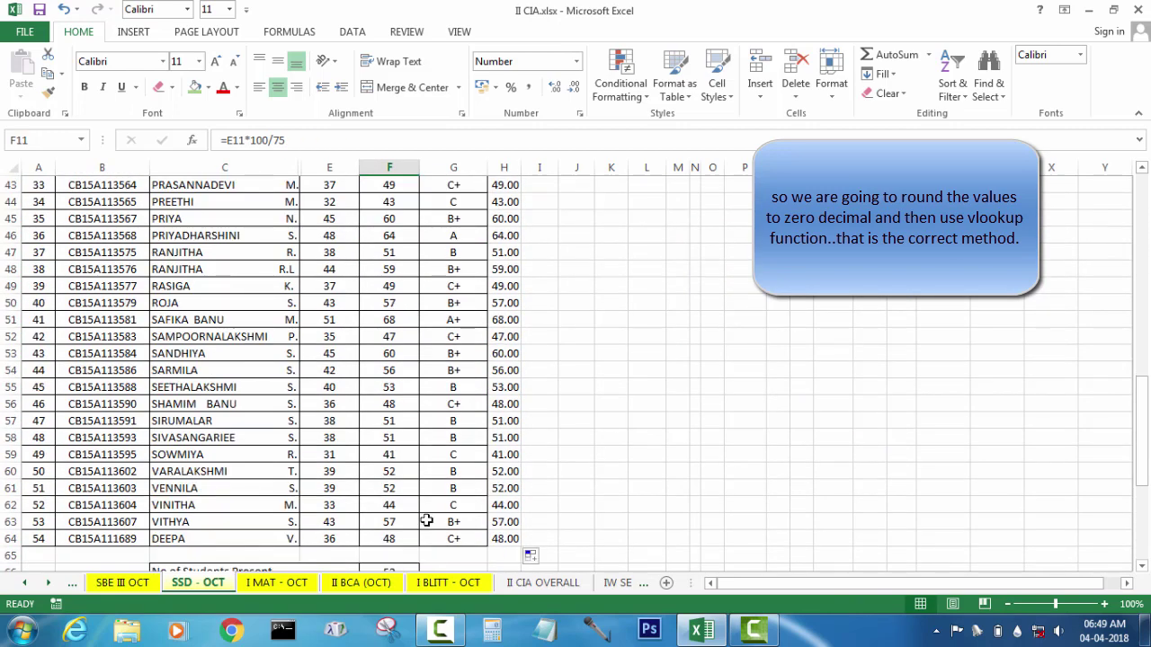
left_click(406, 535, "shift")
scroll(552, 292, "up", 10)
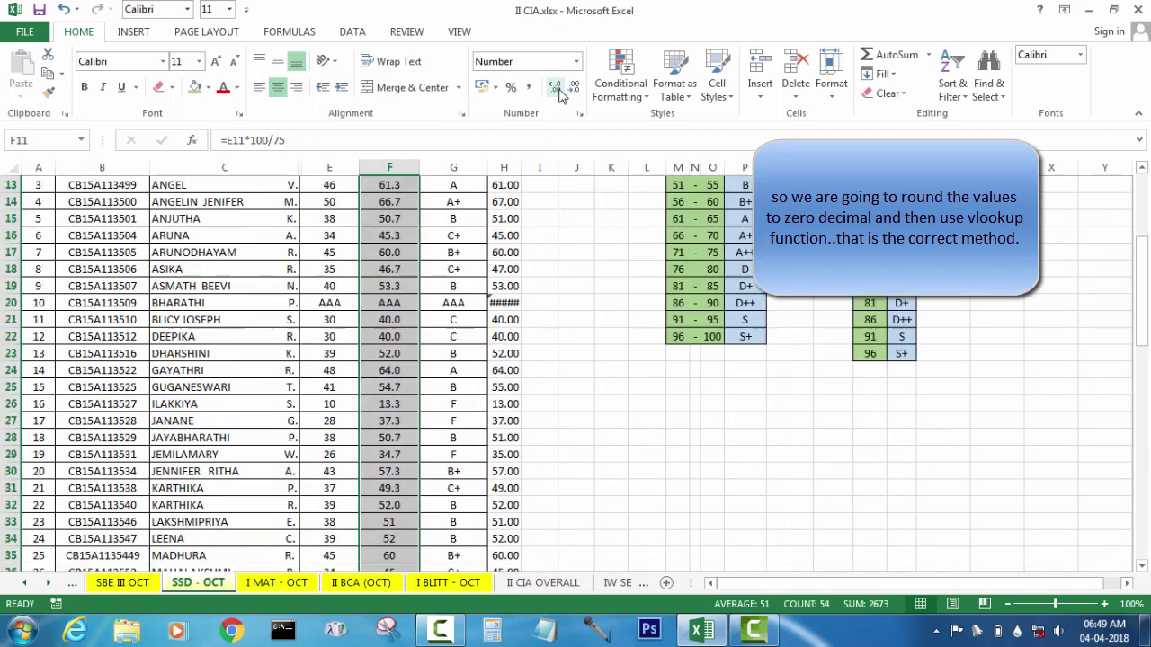
scroll(552, 293, "up", 4)
scroll(409, 431, "down", 1)
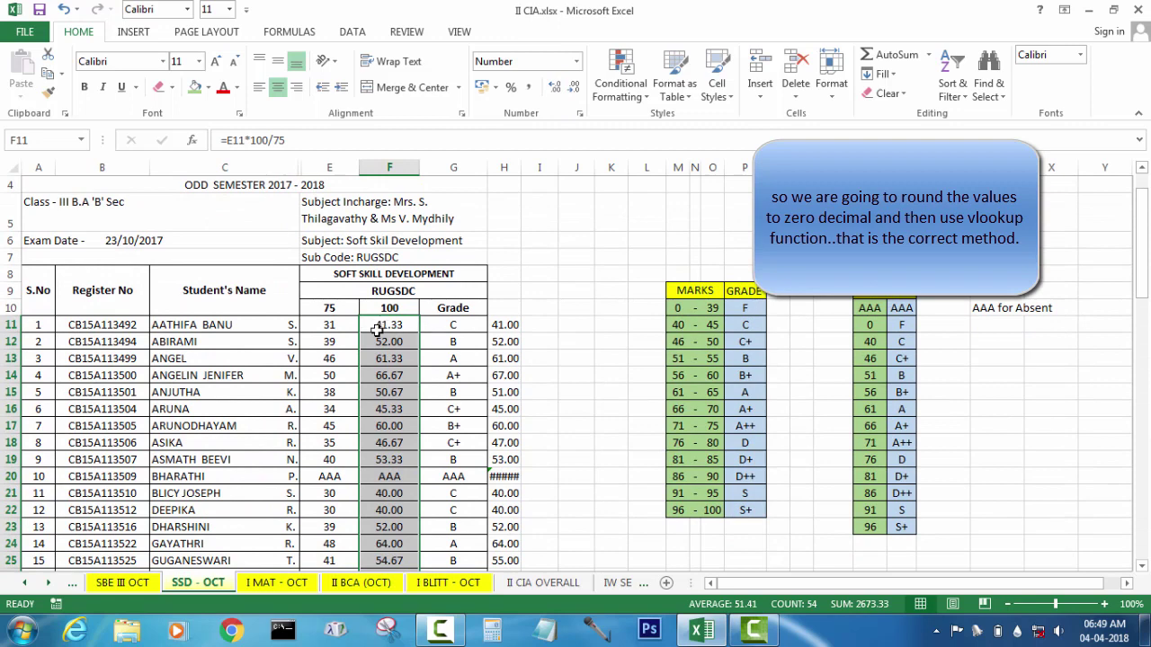
scroll(405, 418, "down", 2)
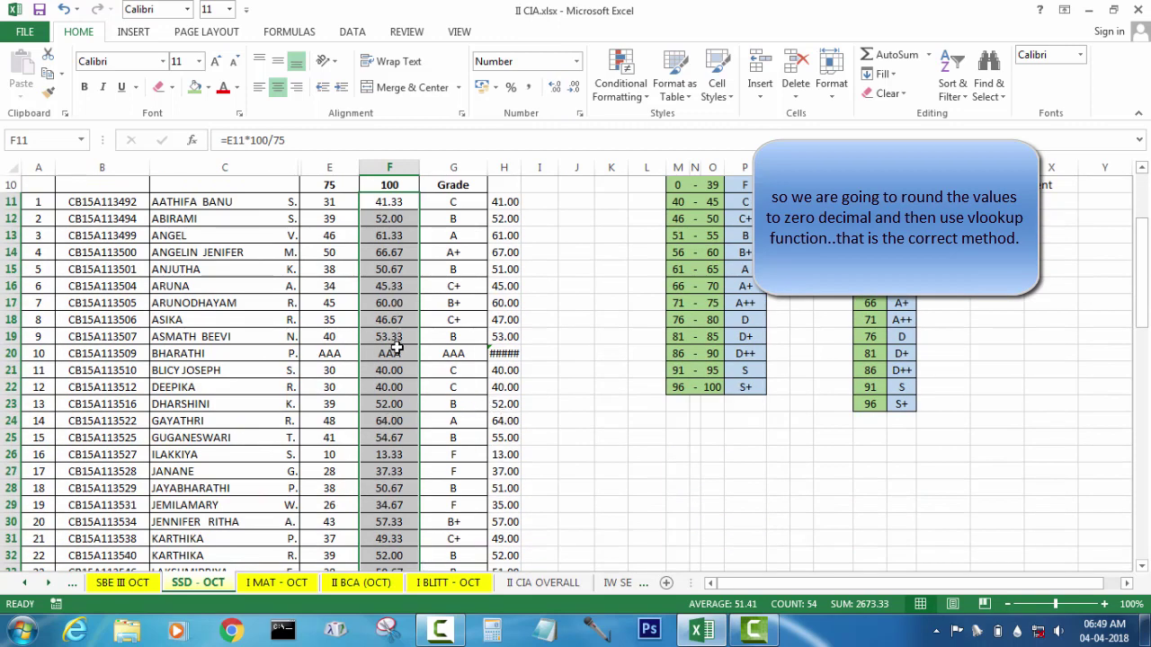
Compare F21's unrounded mark, like 41.33, with H29's rounded-mark formula
left_click_drag(396, 454, 395, 505)
left_click(385, 371)
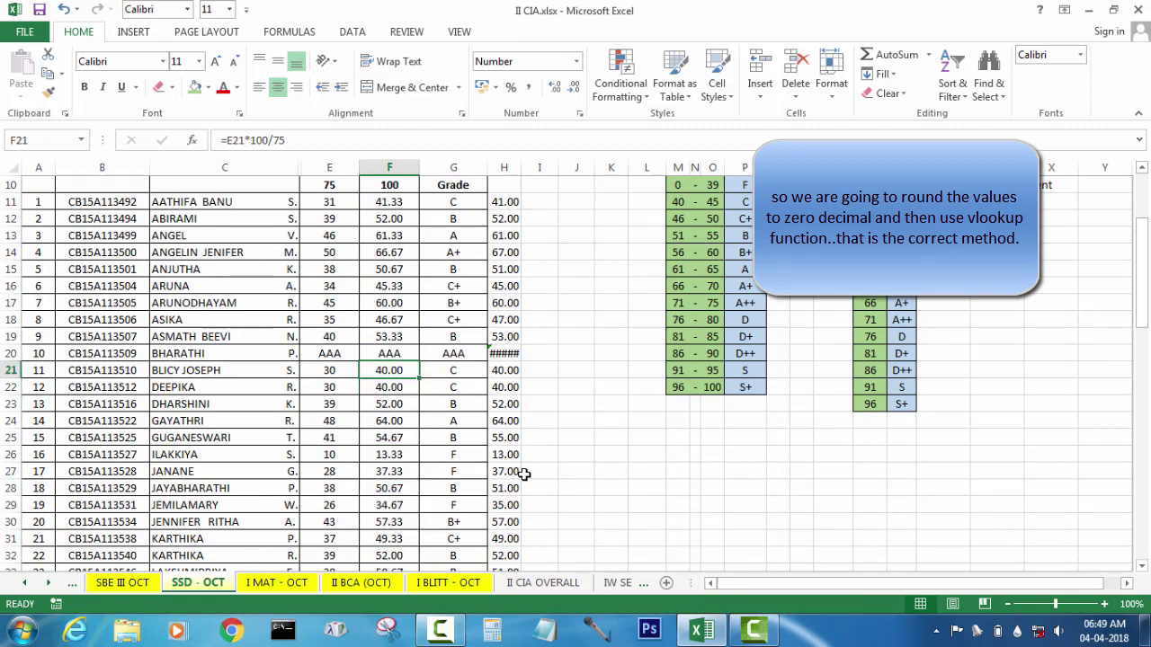
left_click(509, 507)
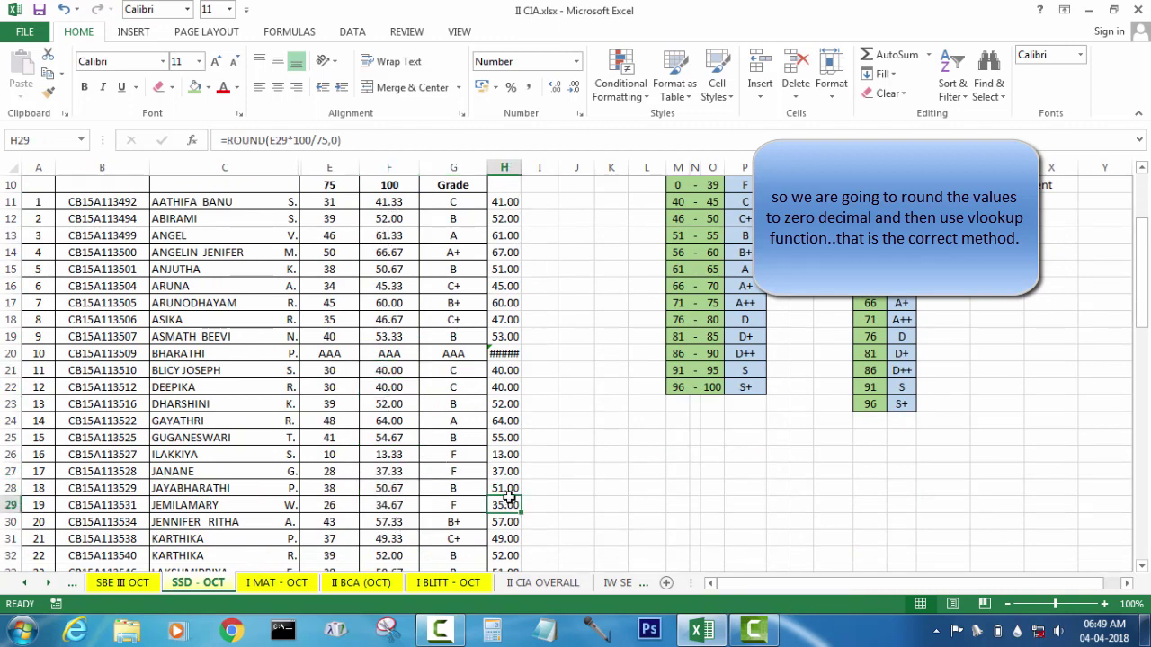
scroll(539, 417, "down", 3)
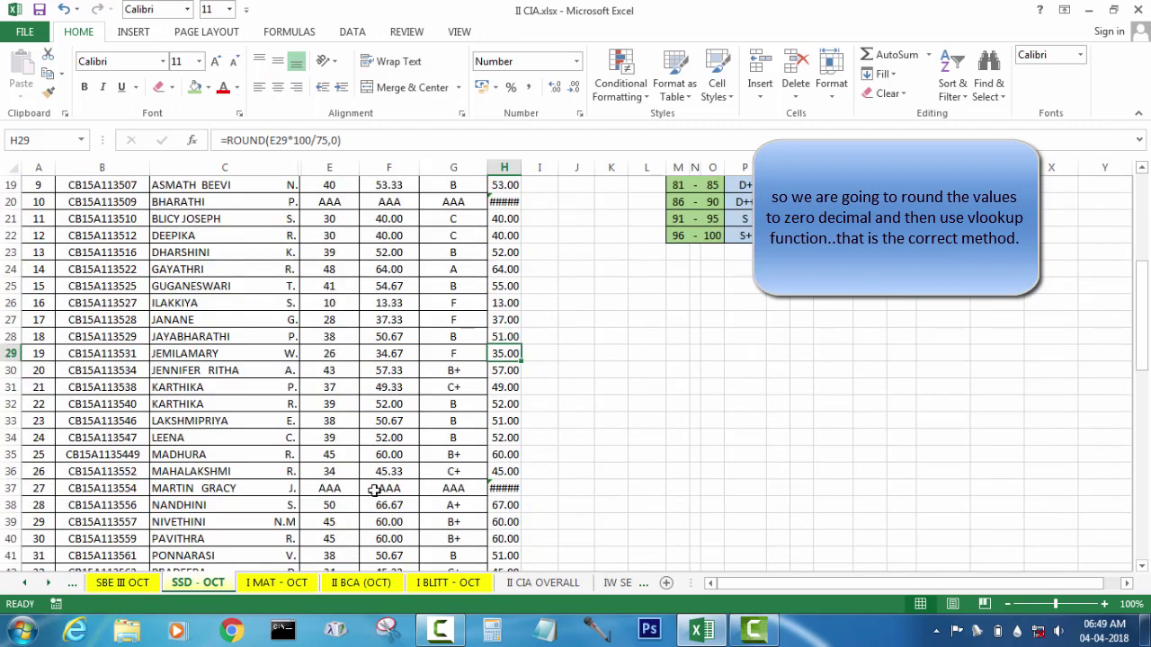
scroll(543, 489, "up", 6)
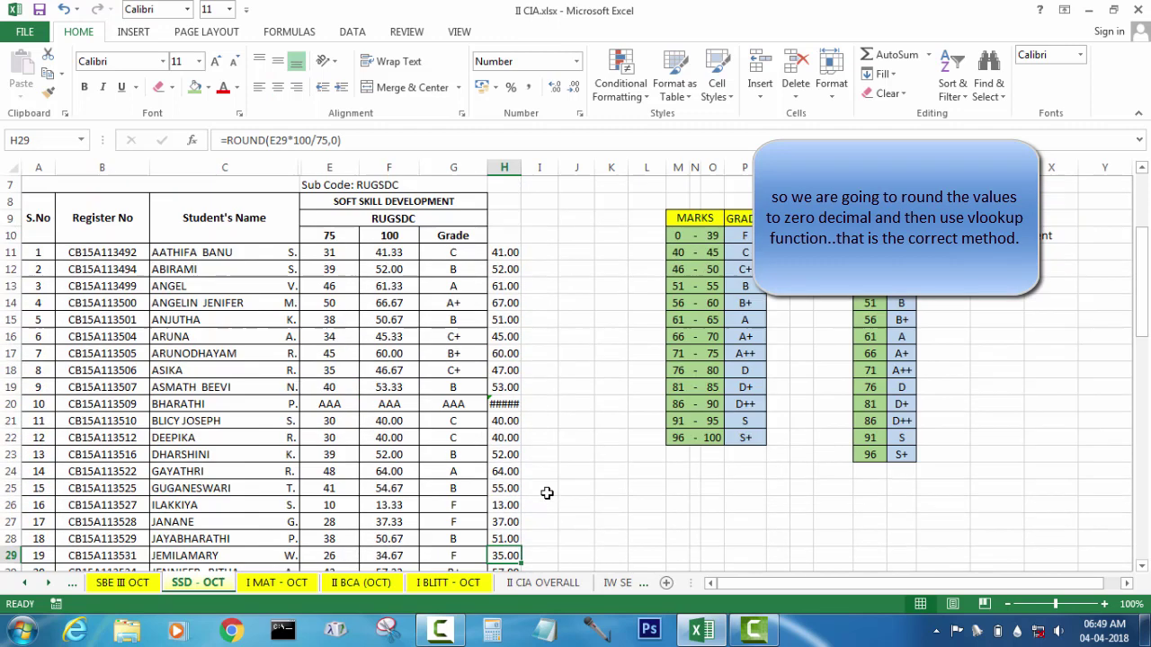
Show the rounded marks in H11:H64 as whole numbers
left_click(503, 167)
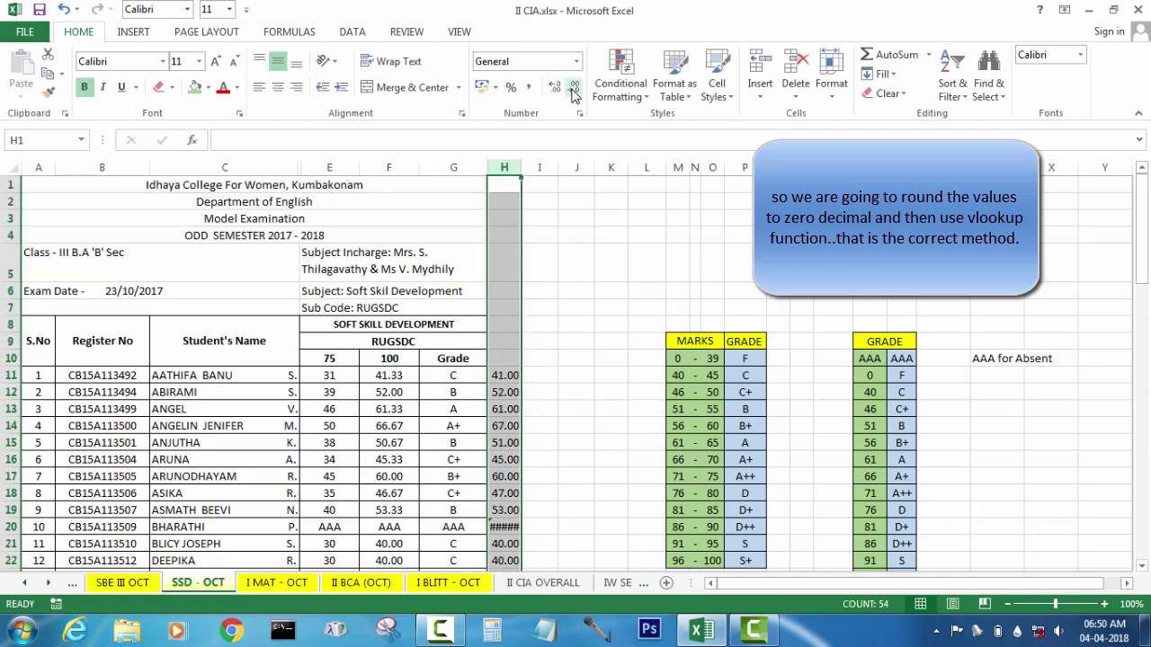
left_click(575, 408)
left_click(507, 374)
scroll(508, 370, "down", 4)
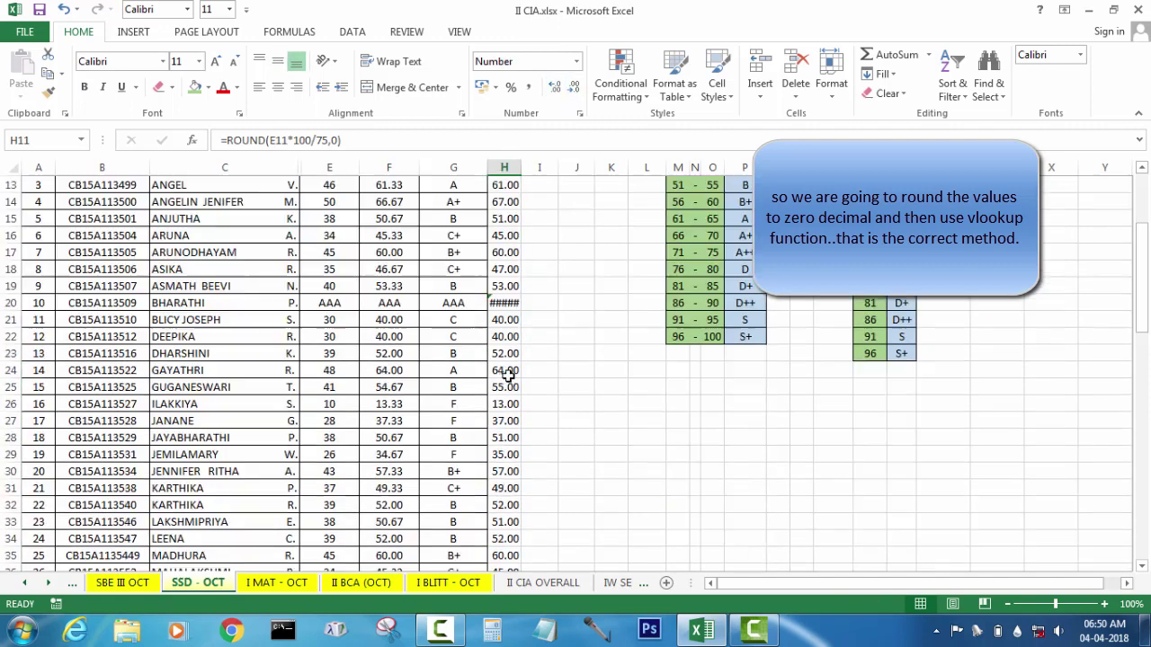
scroll(509, 387, "down", 5)
scroll(513, 409, "down", 7)
left_click(503, 453, "shift")
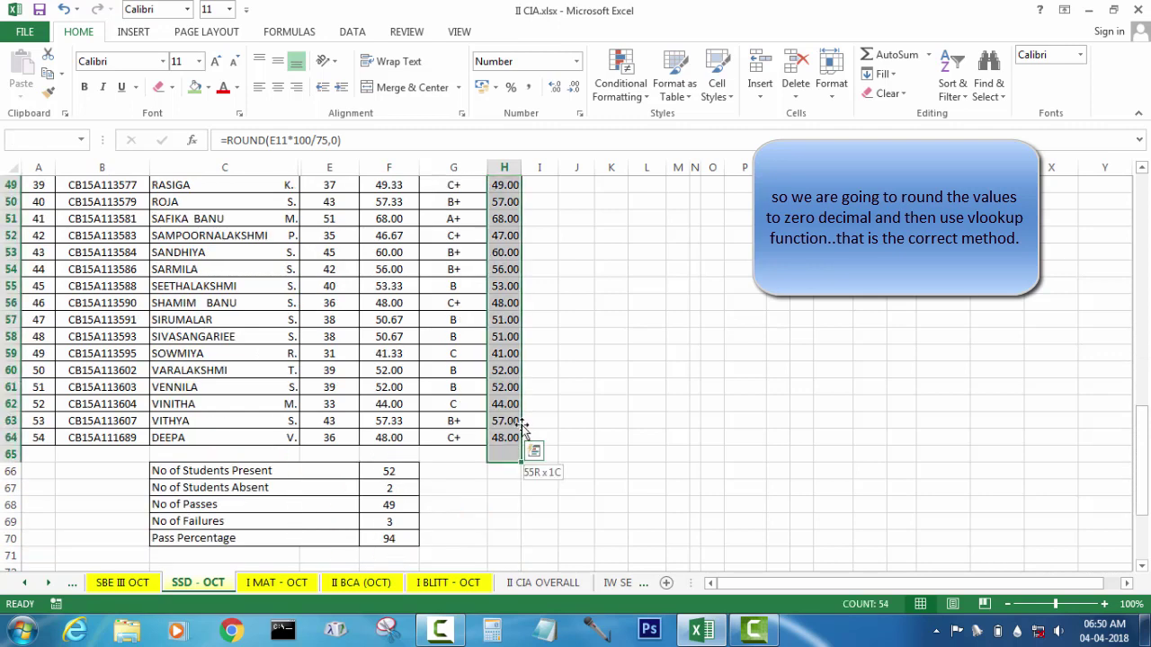
left_click(554, 89)
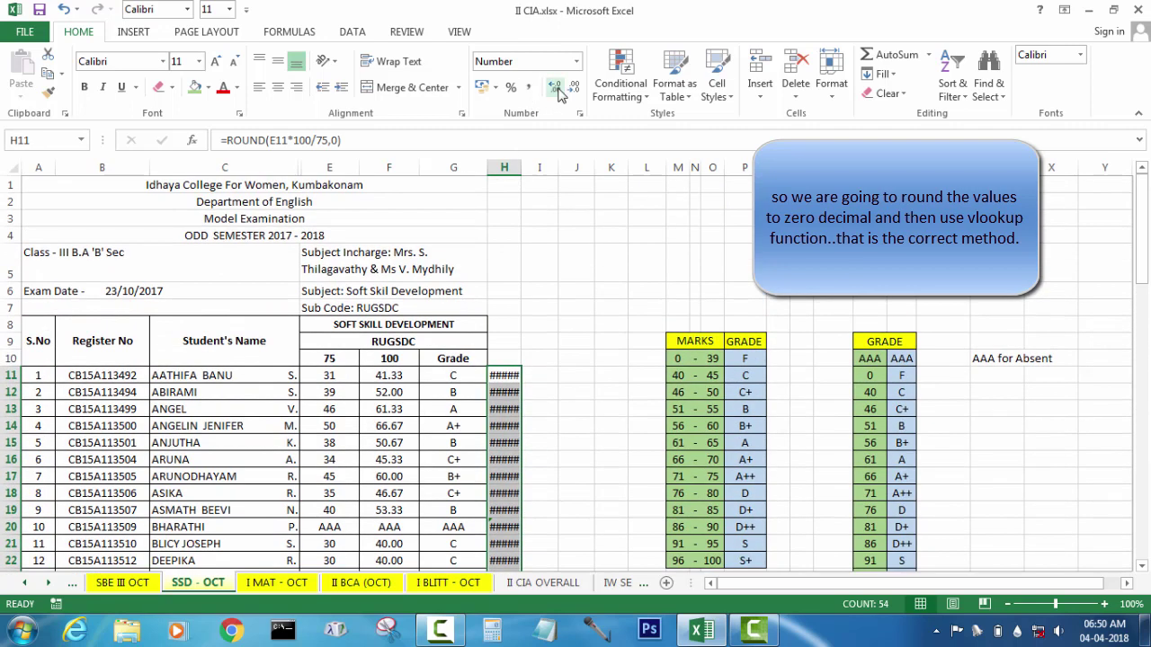
left_click(574, 87)
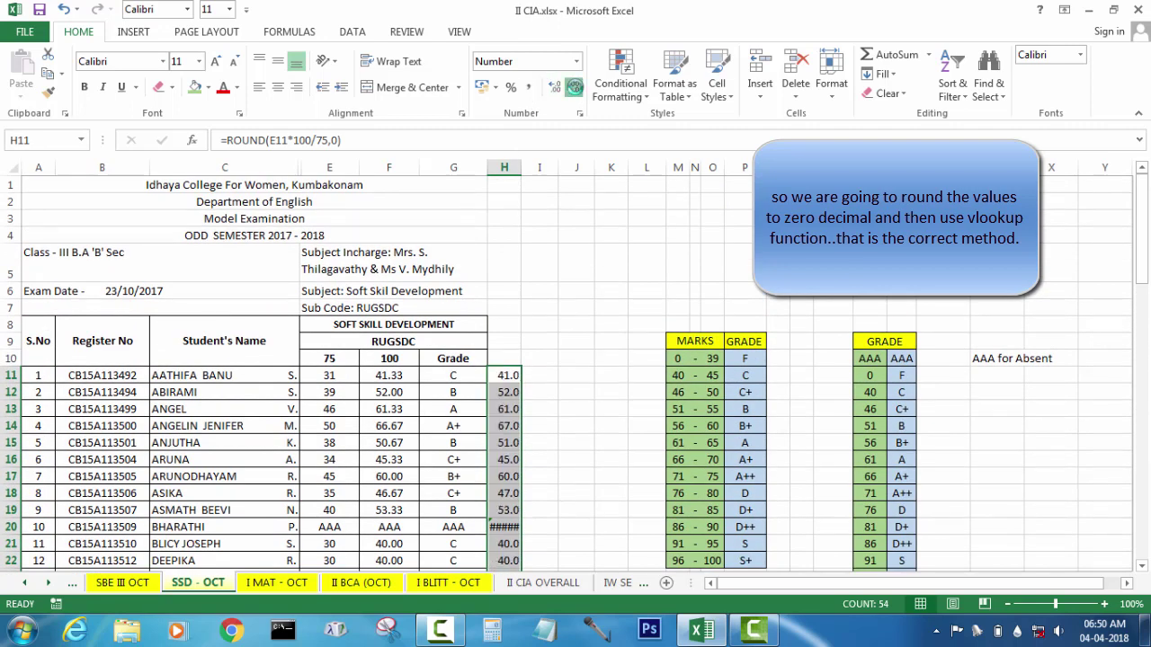
left_click(573, 88)
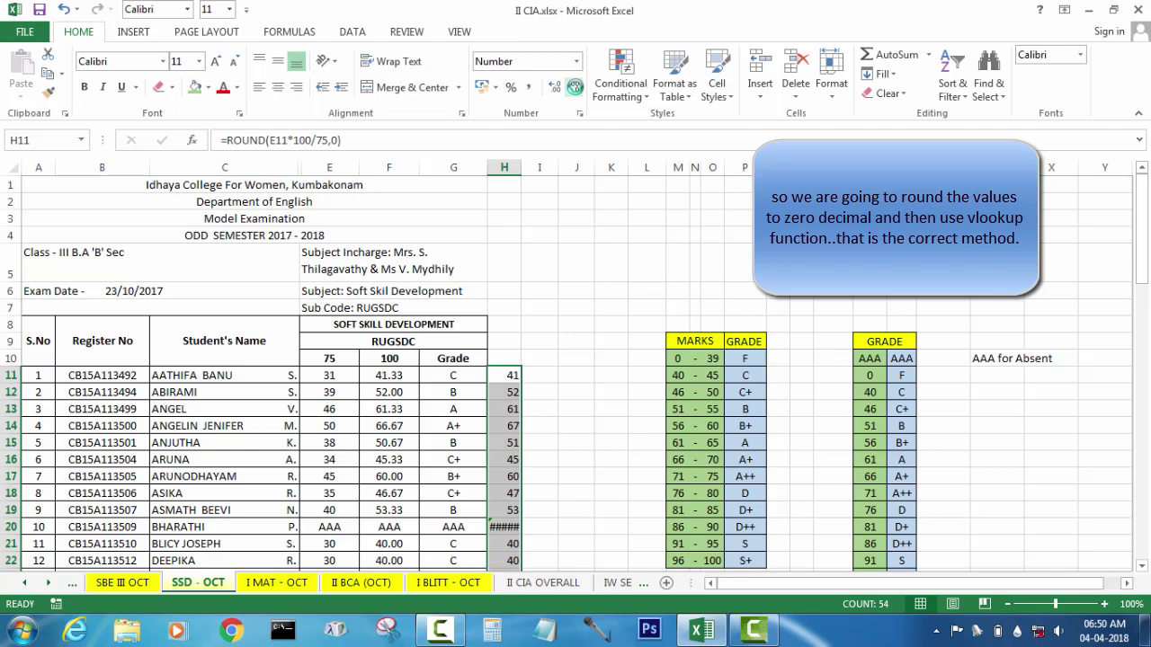
Remove both decimal places from the marks in F11:F64
left_click(388, 376)
scroll(391, 409, "down", 5)
scroll(391, 409, "down", 5)
scroll(391, 409, "down", 4)
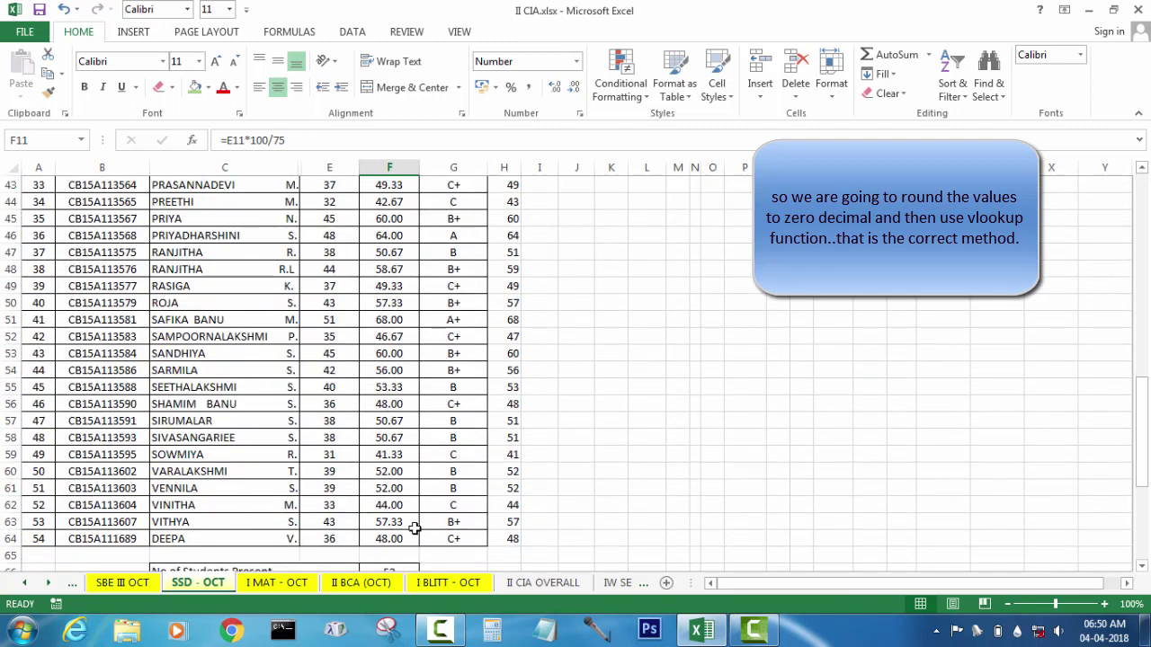
left_click(402, 536, "shift")
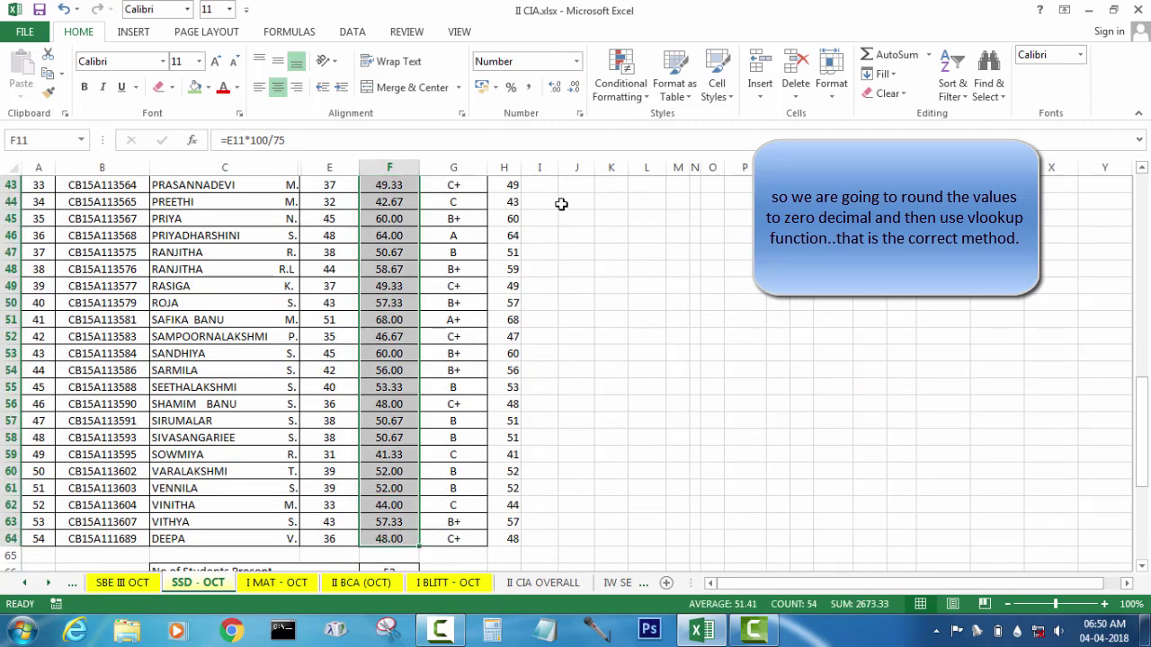
left_click(573, 87)
left_click(575, 90)
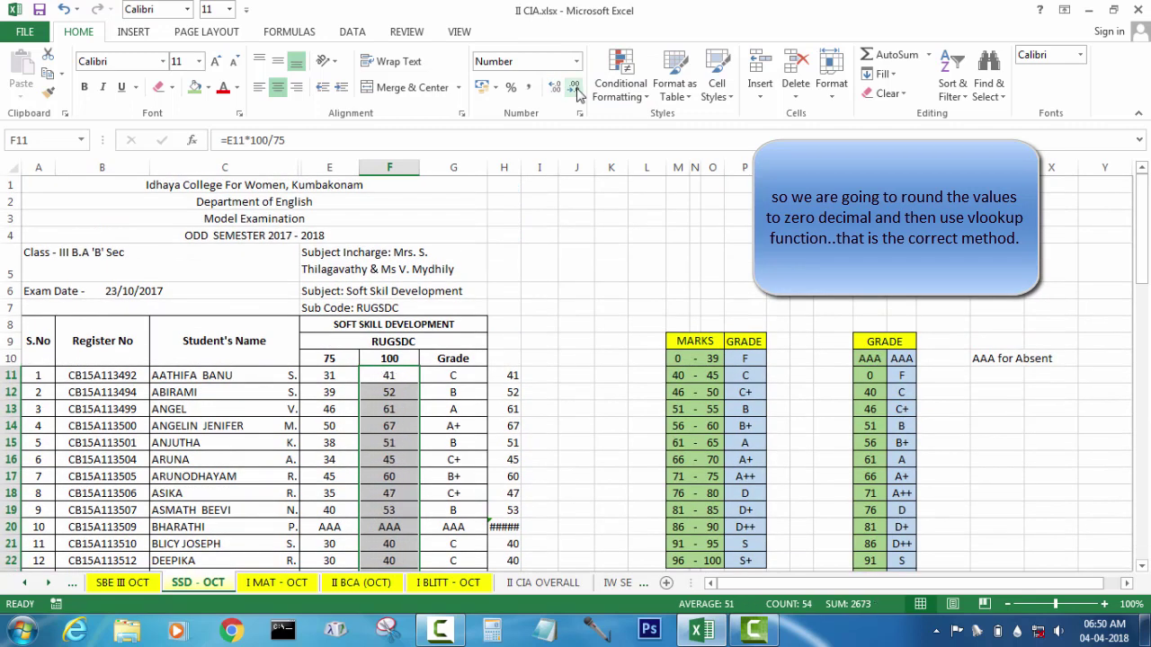
left_click(540, 460)
left_click(543, 376)
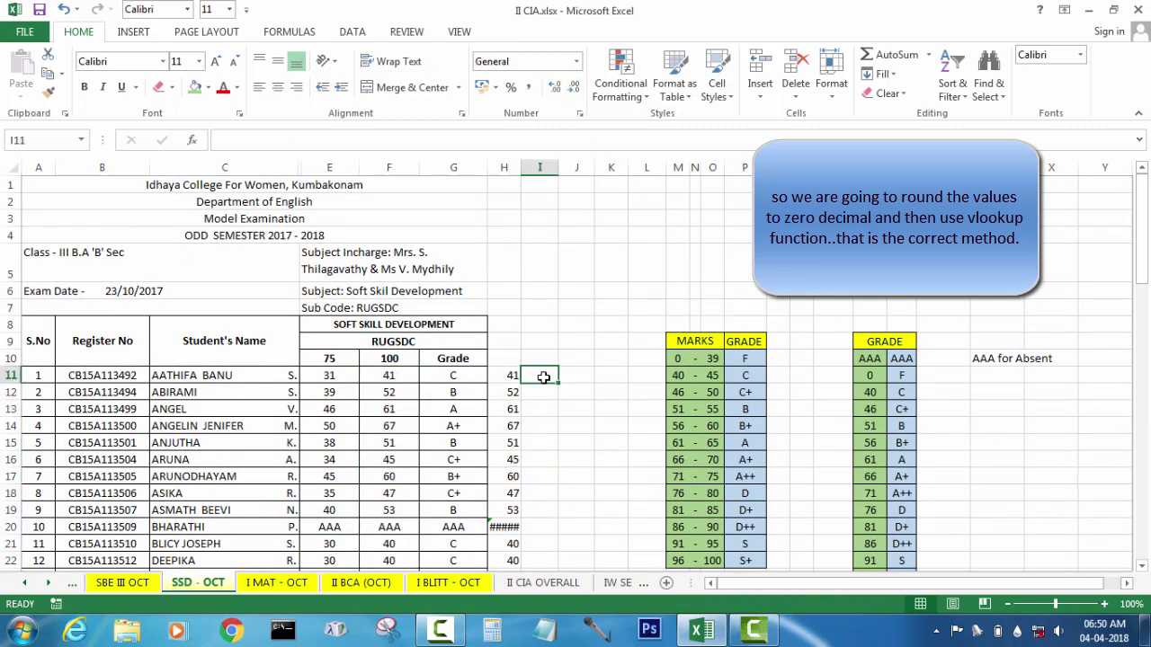
Type AAA into H20 and H37 for the two absent students
left_click(507, 529)
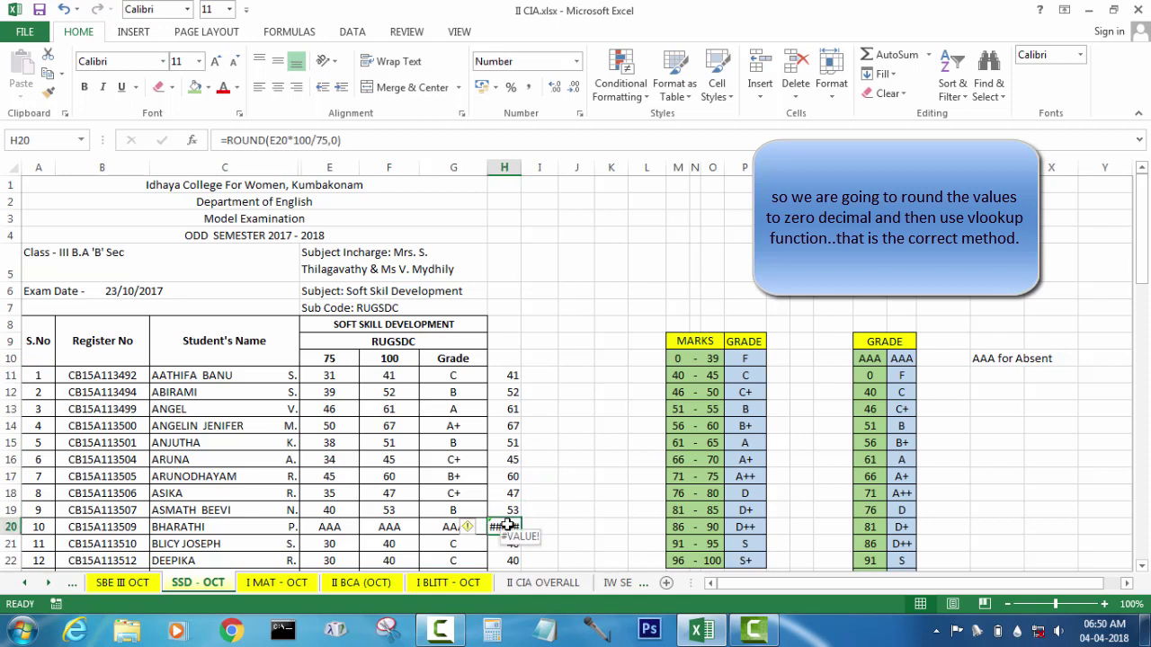
type("AAA")
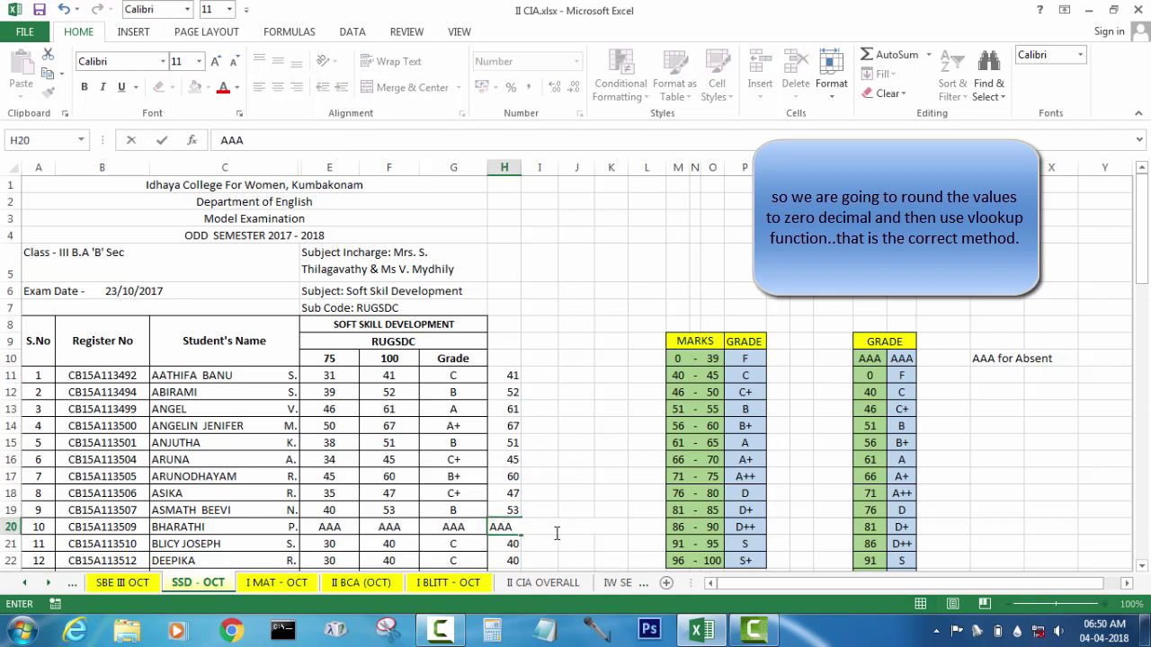
key("Return")
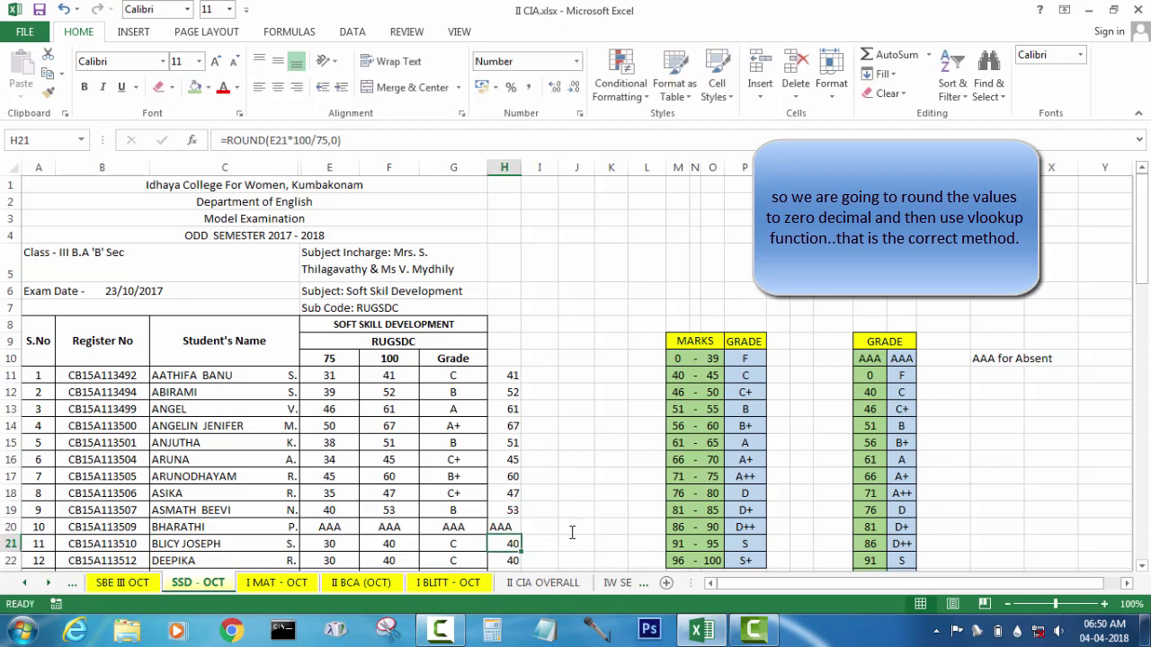
scroll(572, 532, "down", 4)
scroll(572, 533, "down", 1)
scroll(558, 517, "down", 2)
left_click(497, 436)
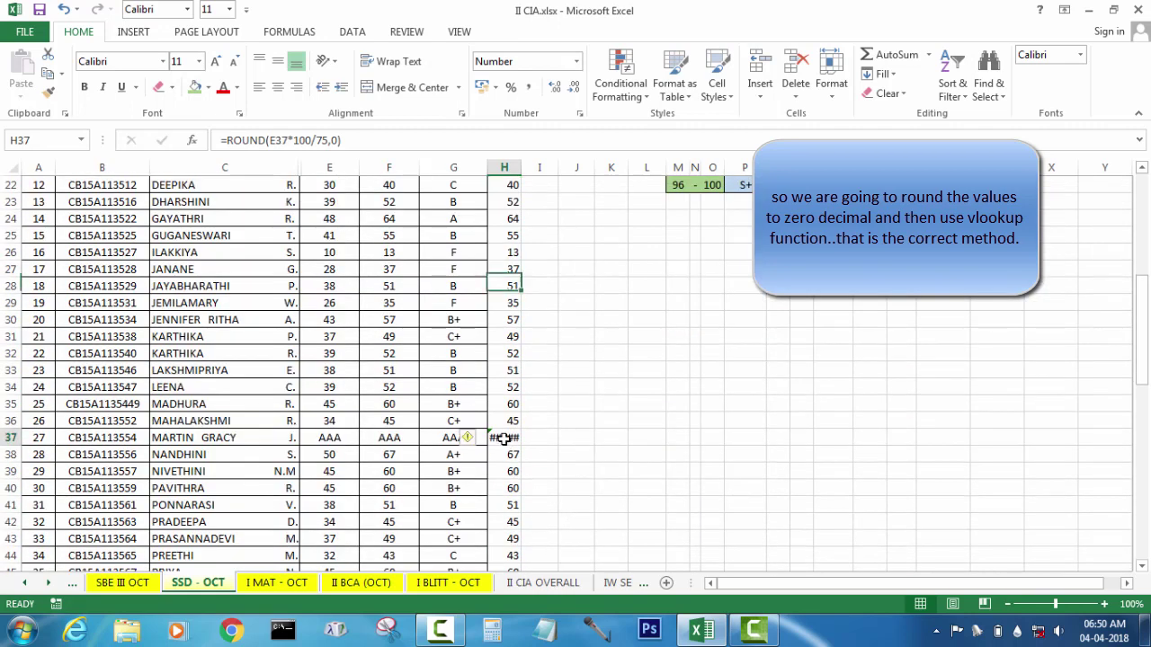
type("AAA")
key("Return")
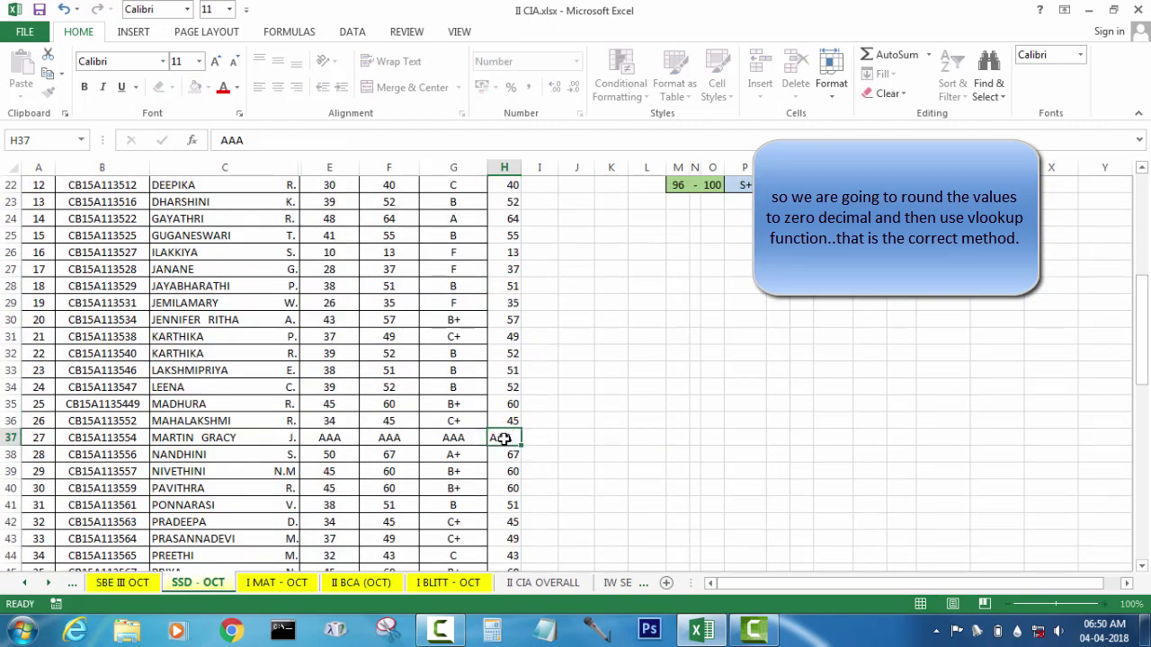
scroll(570, 436, "down", 4)
scroll(565, 468, "down", 2)
scroll(566, 468, "down", 3)
scroll(565, 467, "up", 6)
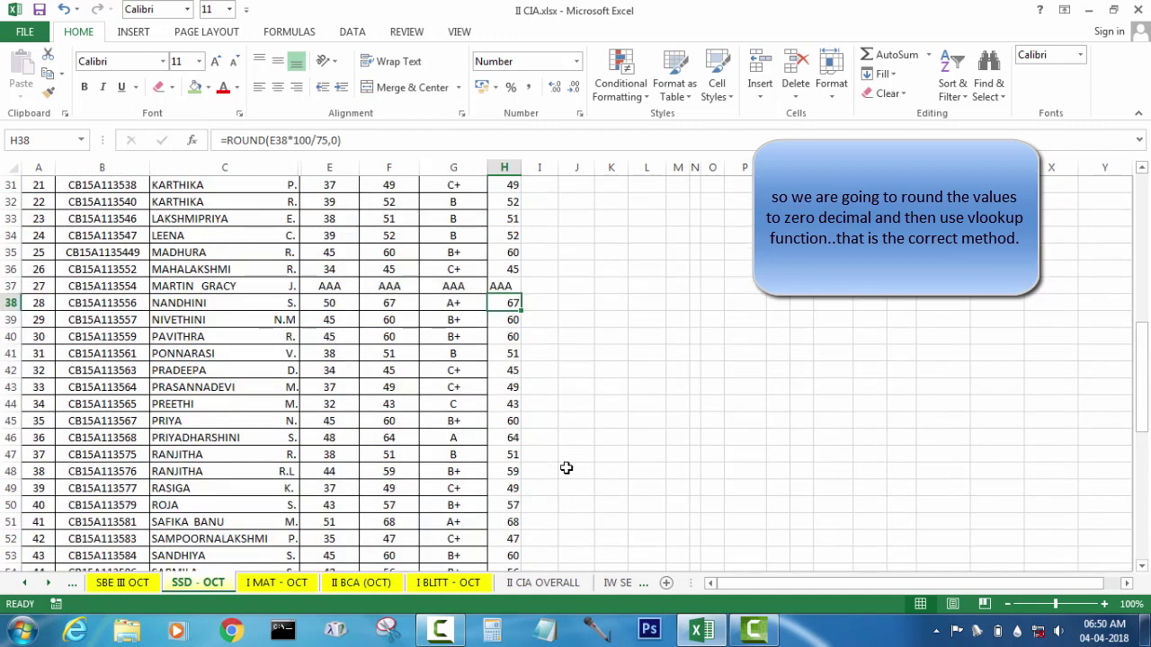
scroll(566, 468, "up", 8)
Enter =VLOOKUP(H11,$T$10:$U$23,2) in I11, returning grade C
left_click(535, 259)
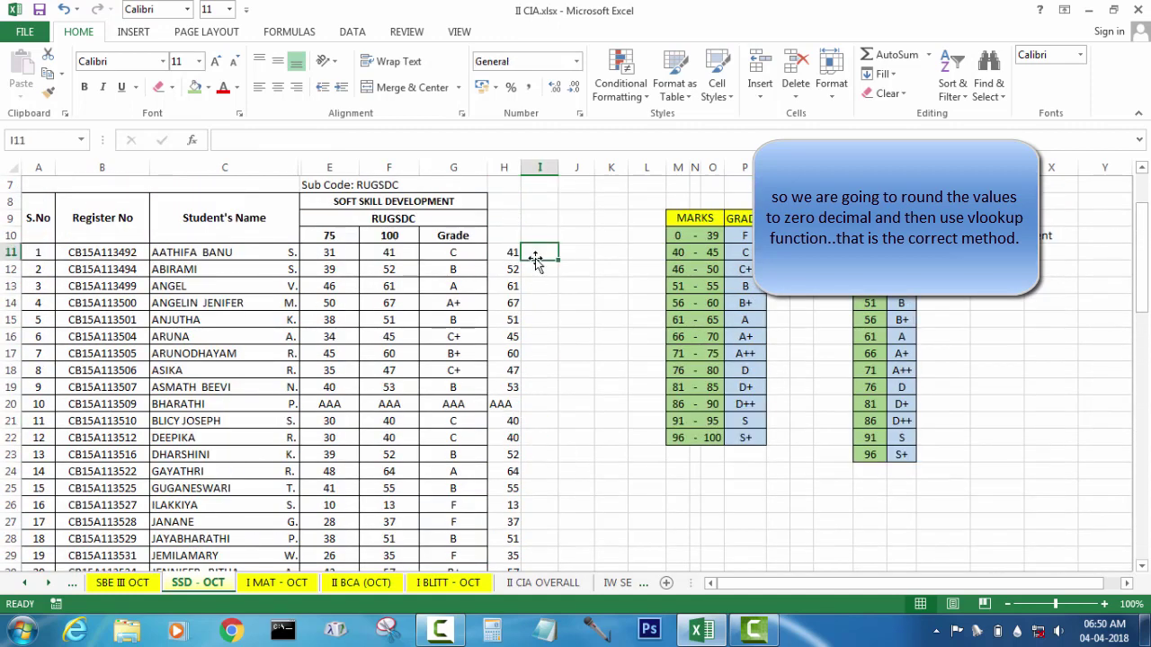
type("=V")
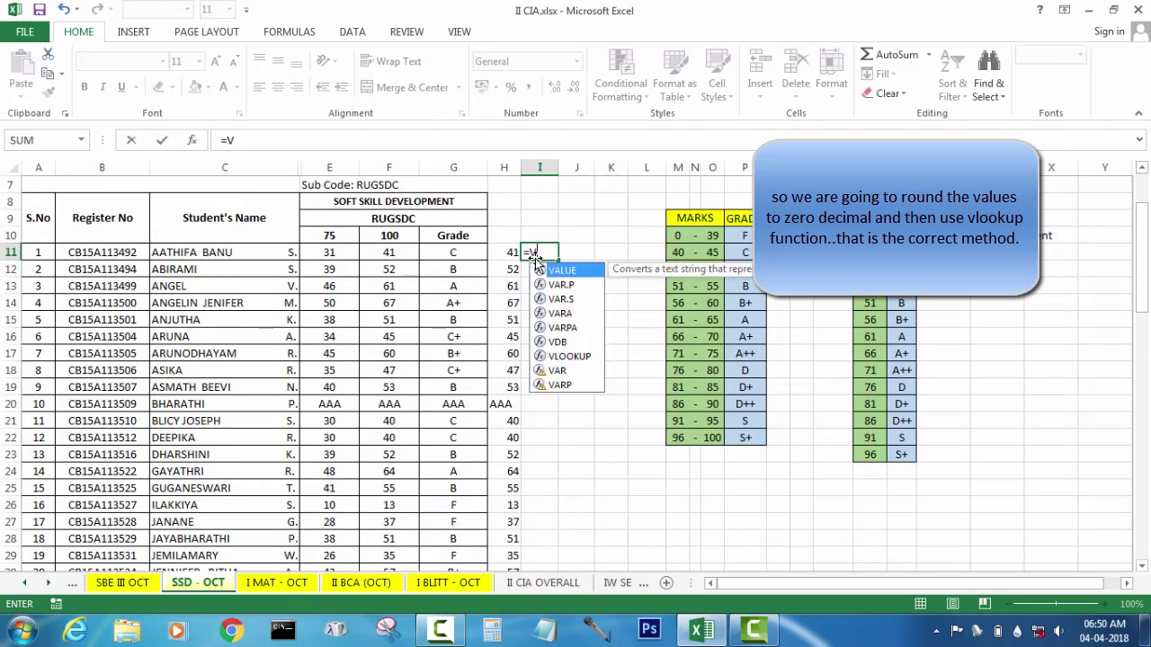
type("LOOKUP(")
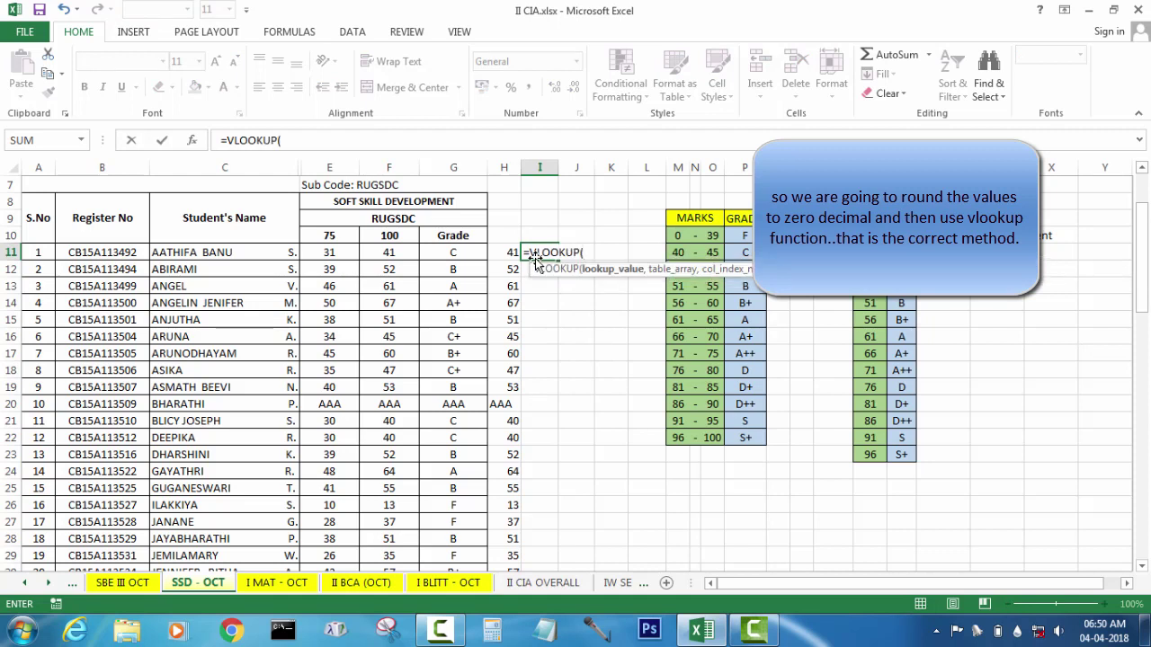
left_click(510, 253)
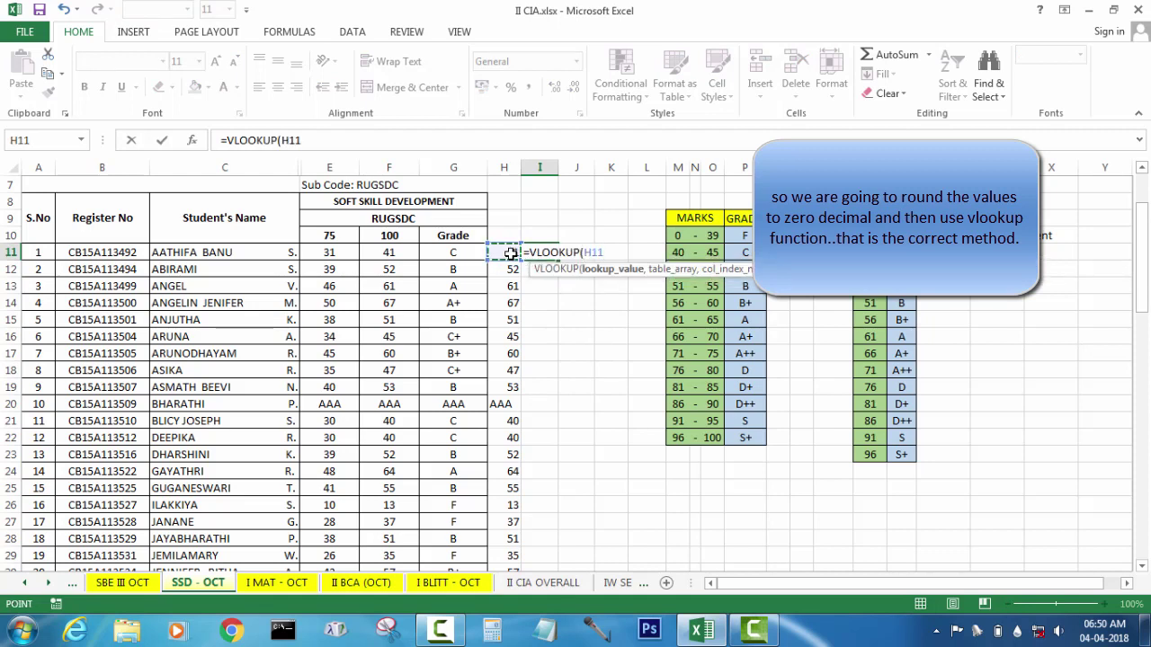
type(",")
left_click_drag(869, 236, 892, 450)
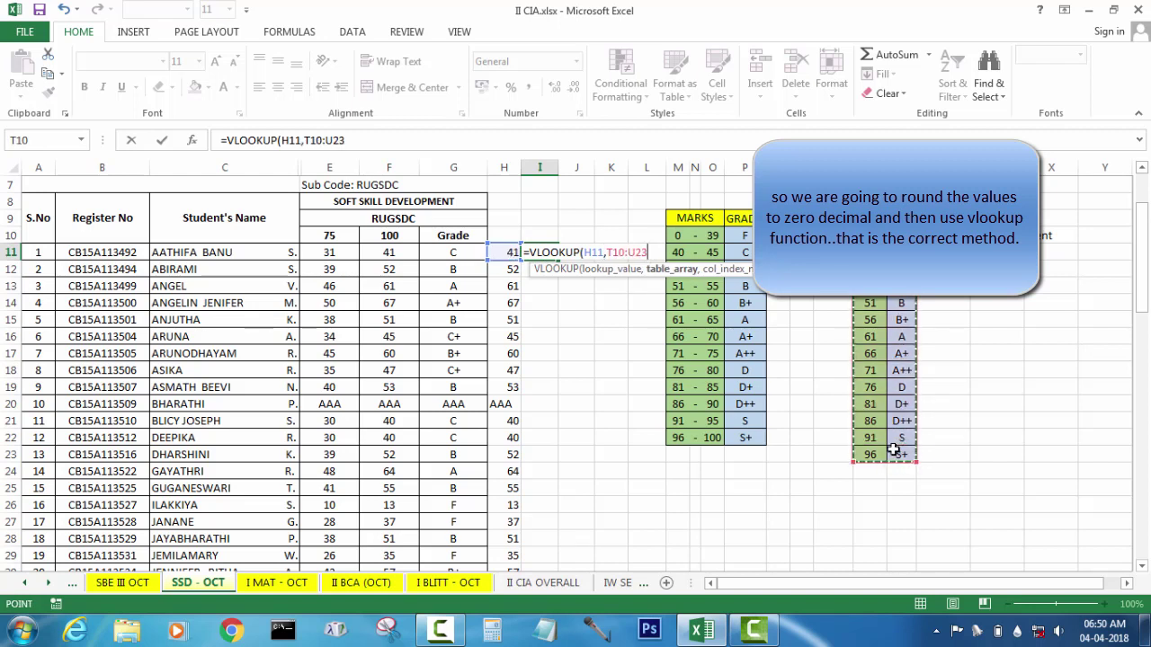
key("F4")
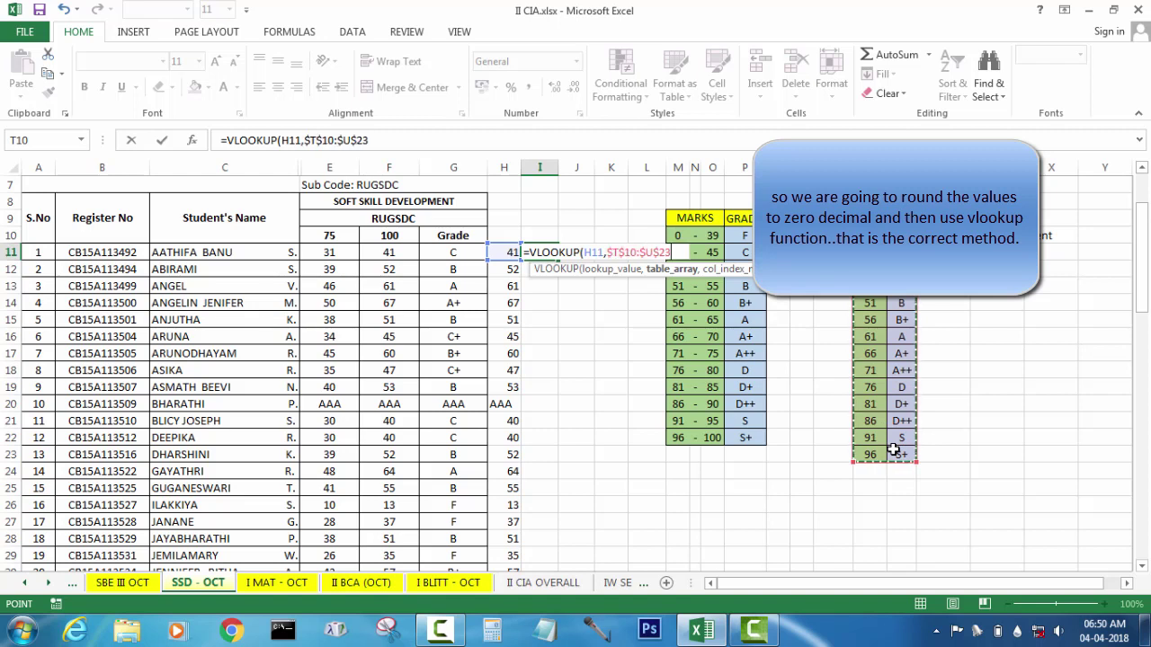
type(",2")
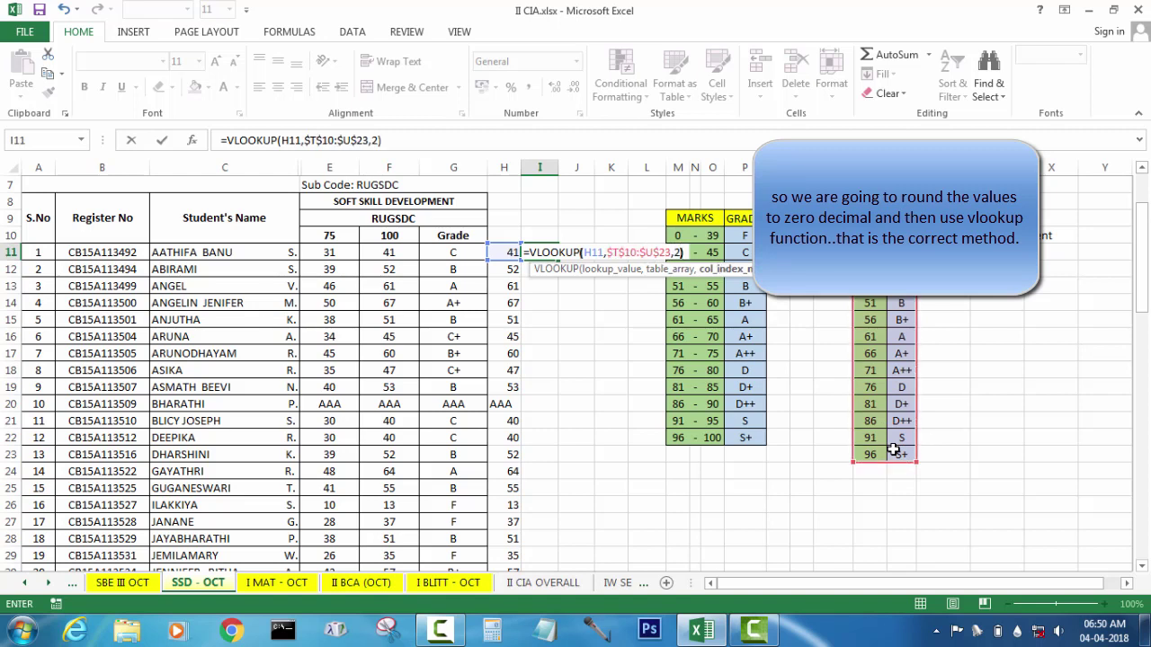
key("Return")
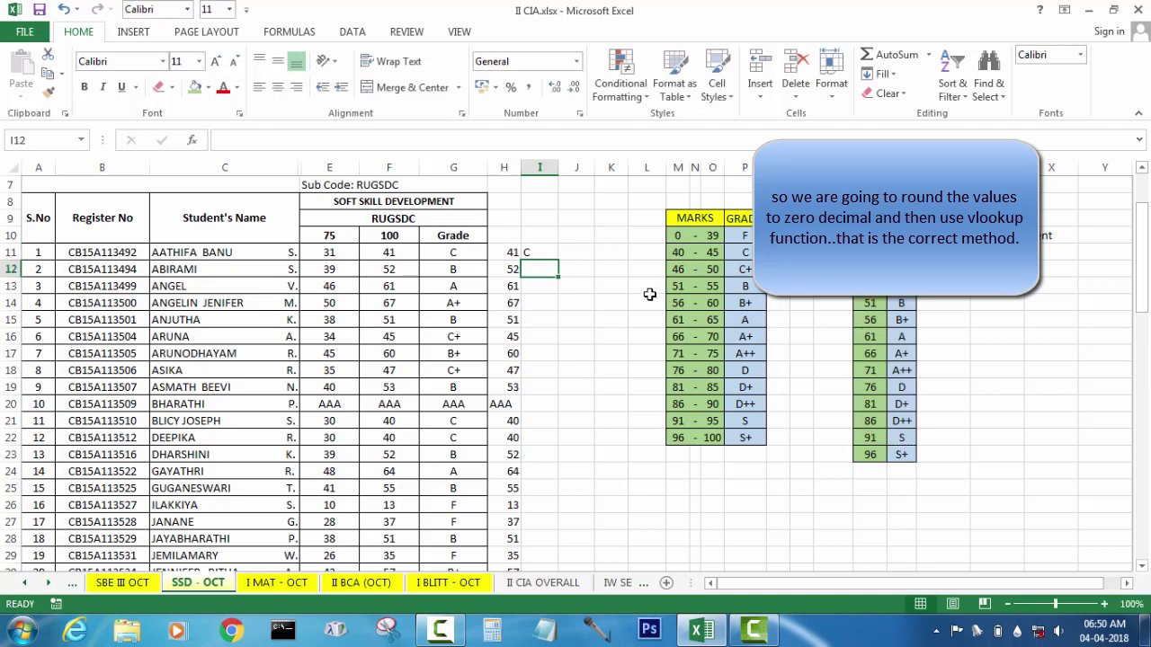
Copy I11's grade lookup down column I through row 64
left_click(555, 252)
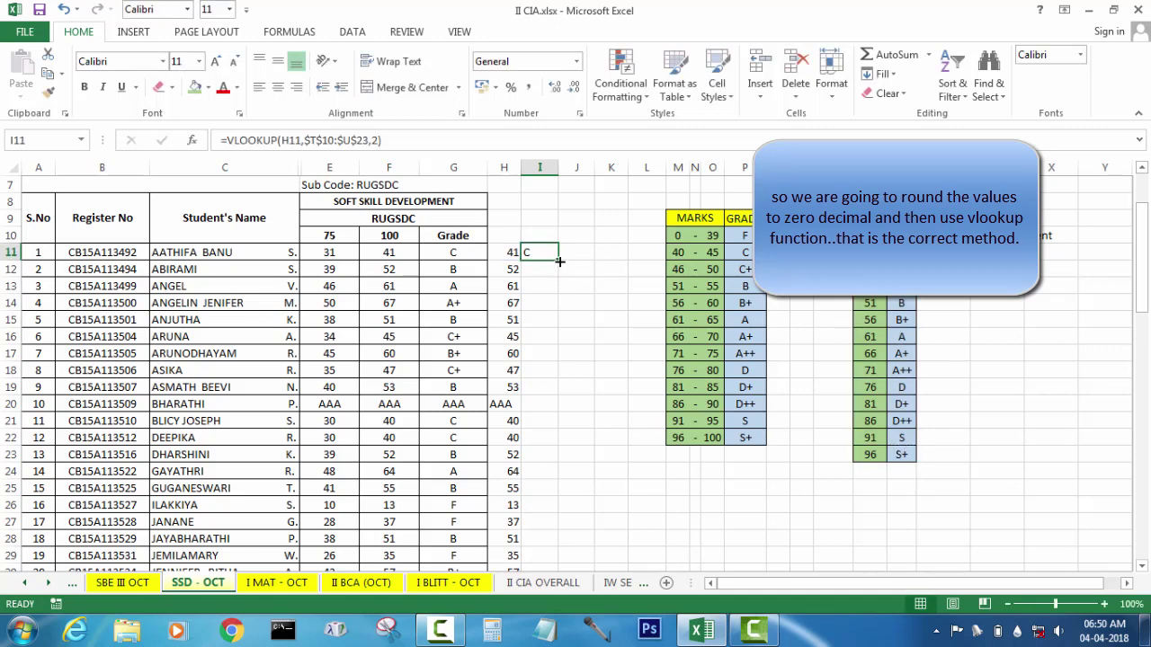
double_click(559, 261)
scroll(560, 262, "down", 3)
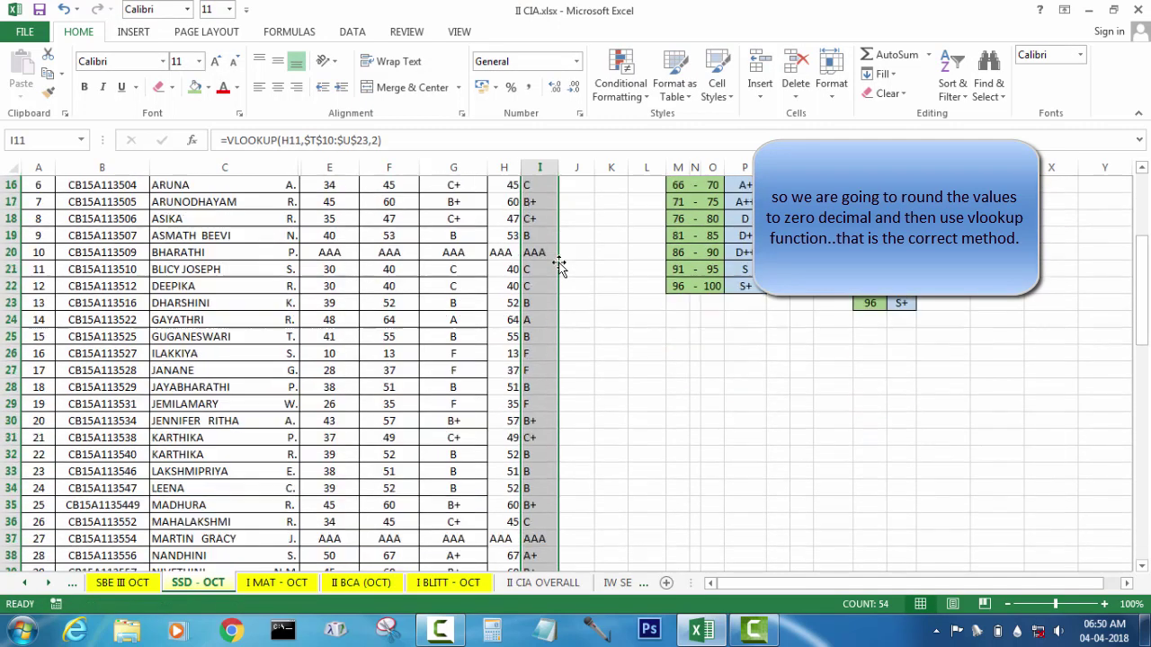
scroll(559, 263, "down", 3)
scroll(559, 263, "down", 1)
scroll(559, 263, "down", 1)
scroll(559, 263, "down", 3)
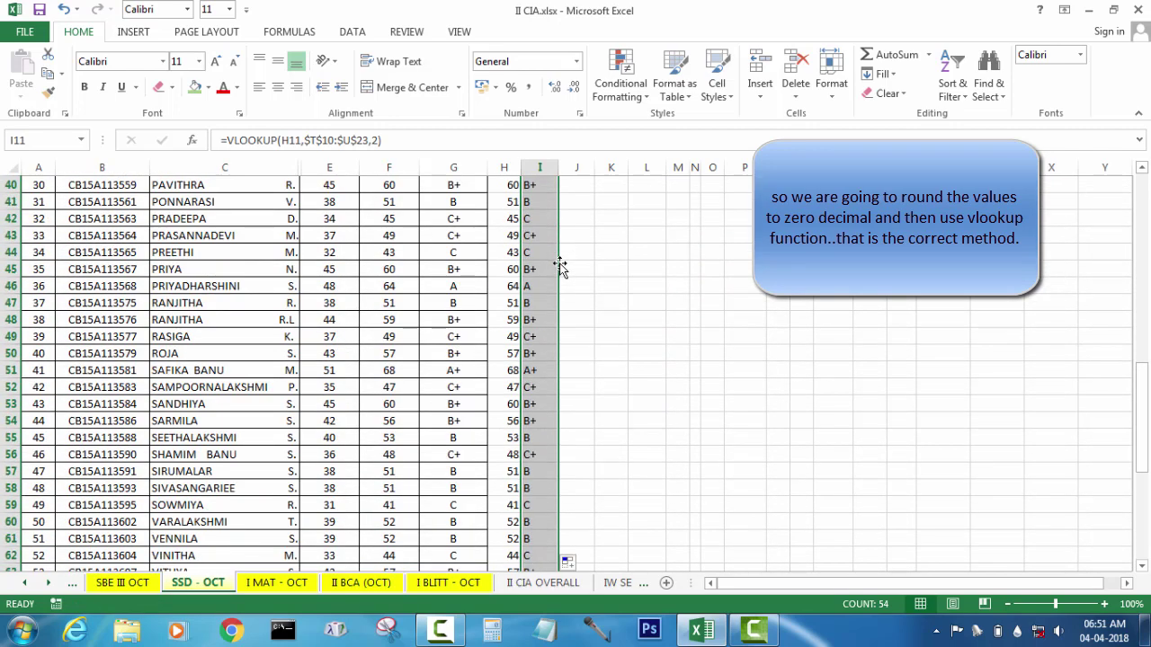
scroll(559, 263, "down", 1)
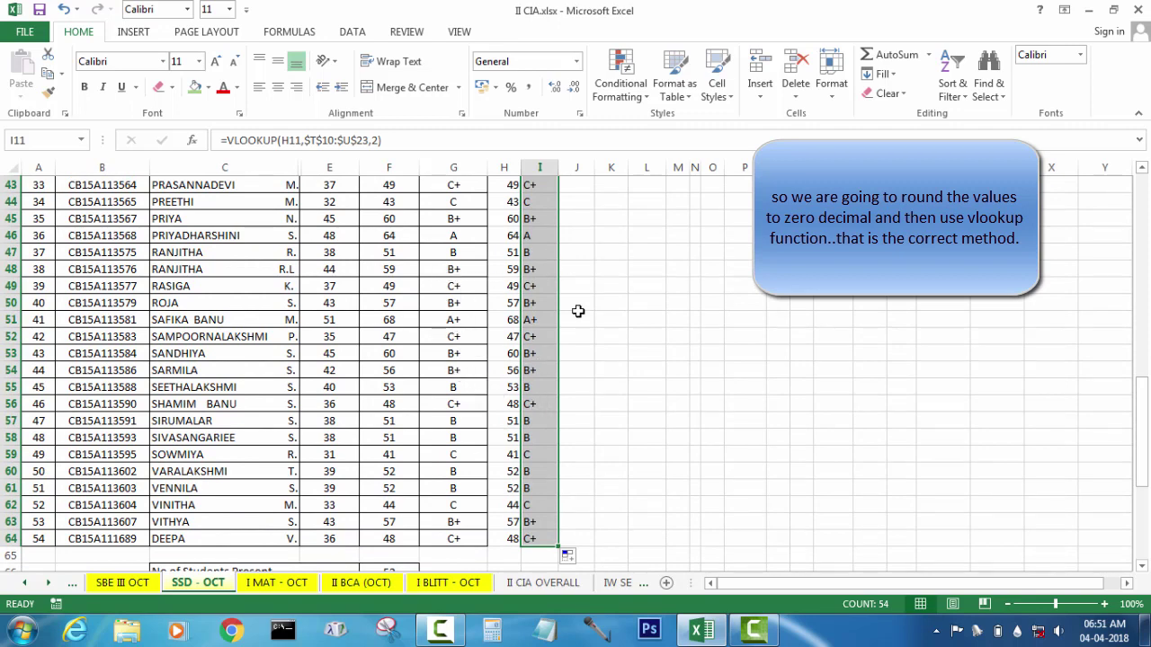
Scroll back up column I to check the grades, including AAA for absentees
scroll(578, 311, "up", 1)
scroll(578, 312, "up", 1)
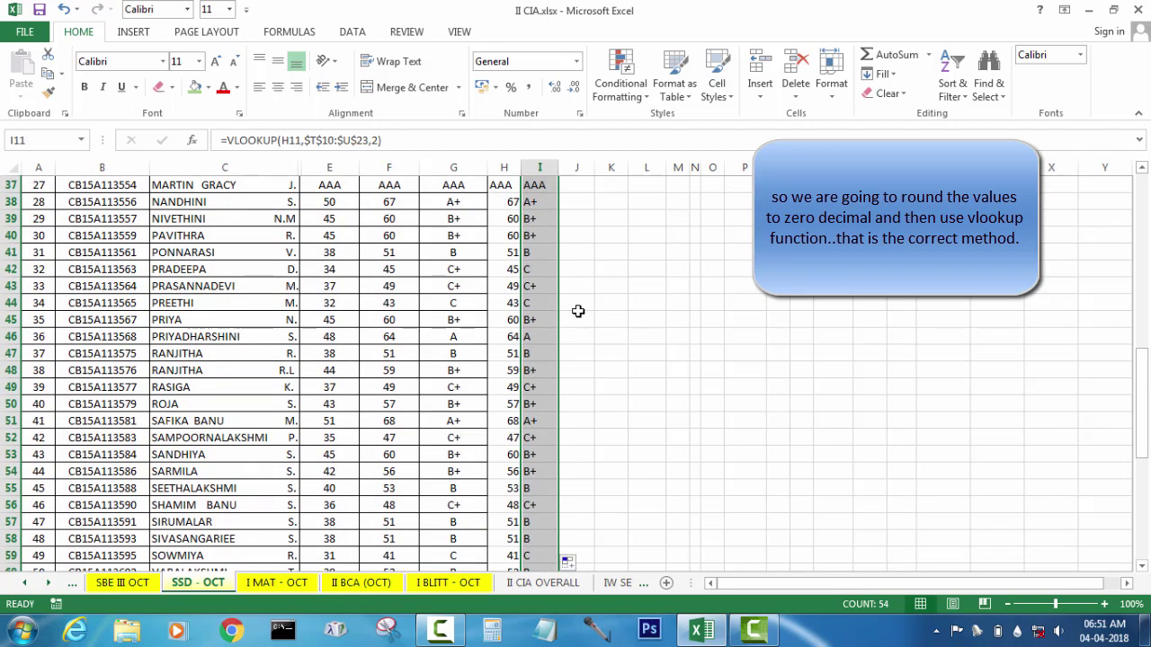
scroll(578, 311, "up", 1)
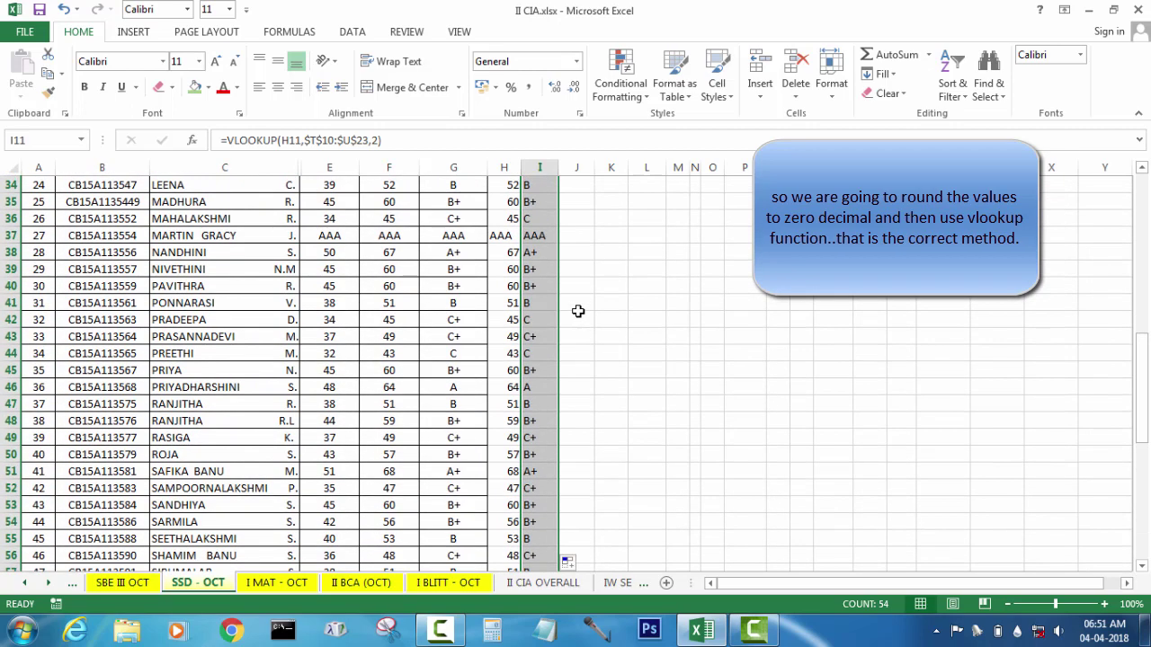
scroll(578, 311, "up", 1)
scroll(578, 311, "up", 1)
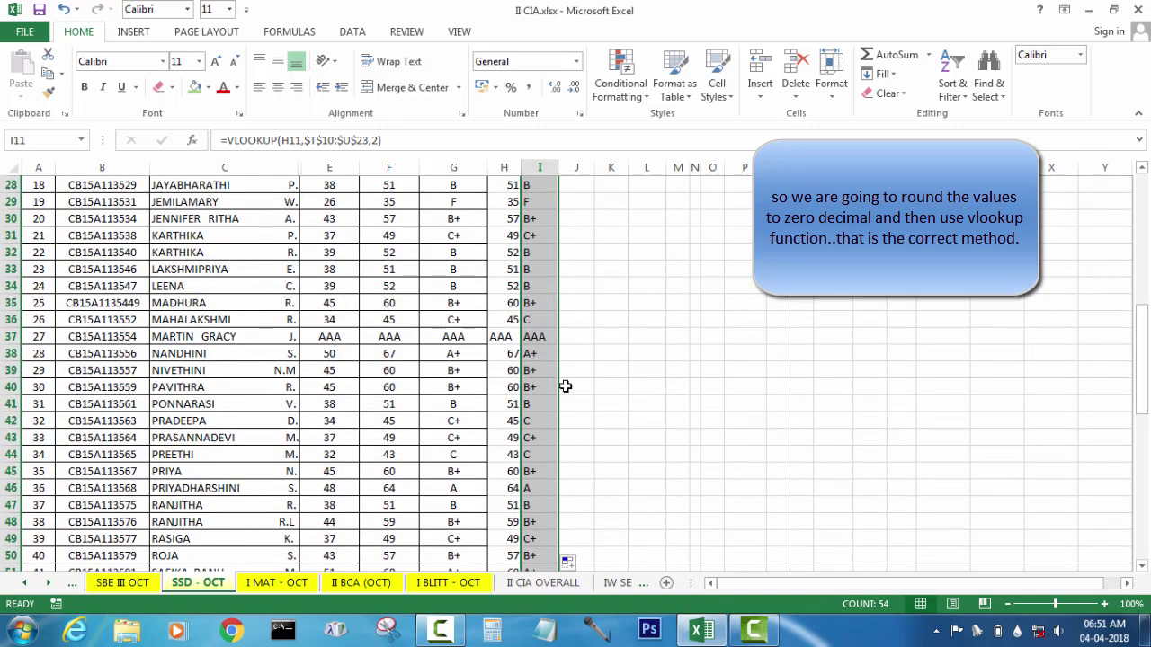
scroll(565, 386, "up", 2)
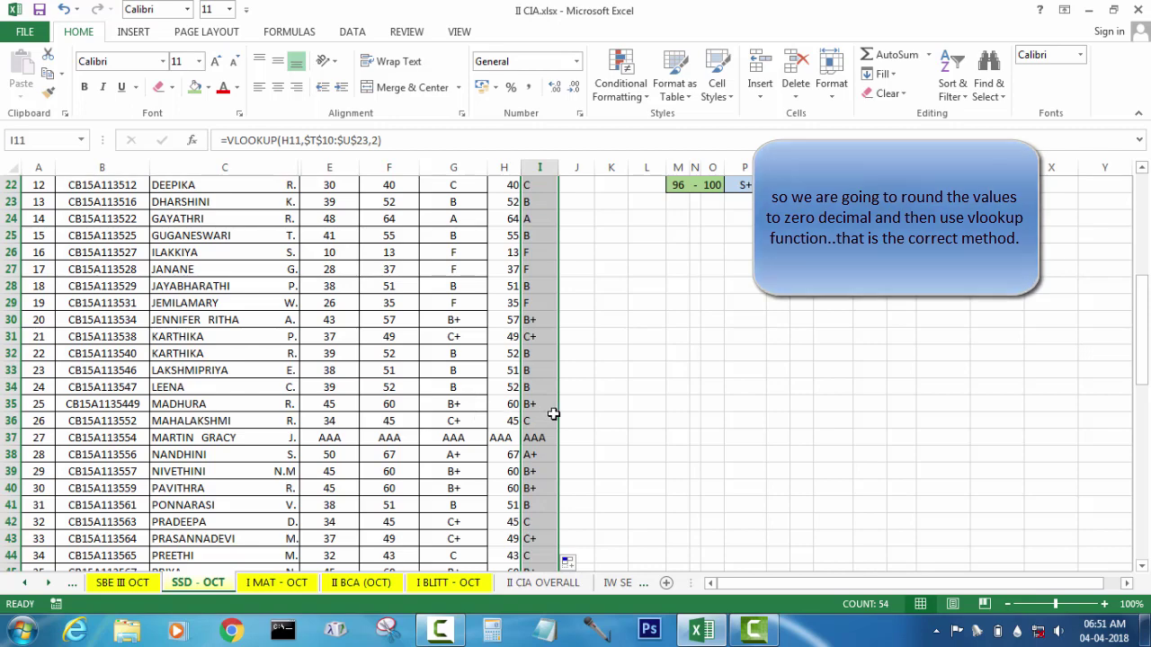
scroll(553, 414, "up", 2)
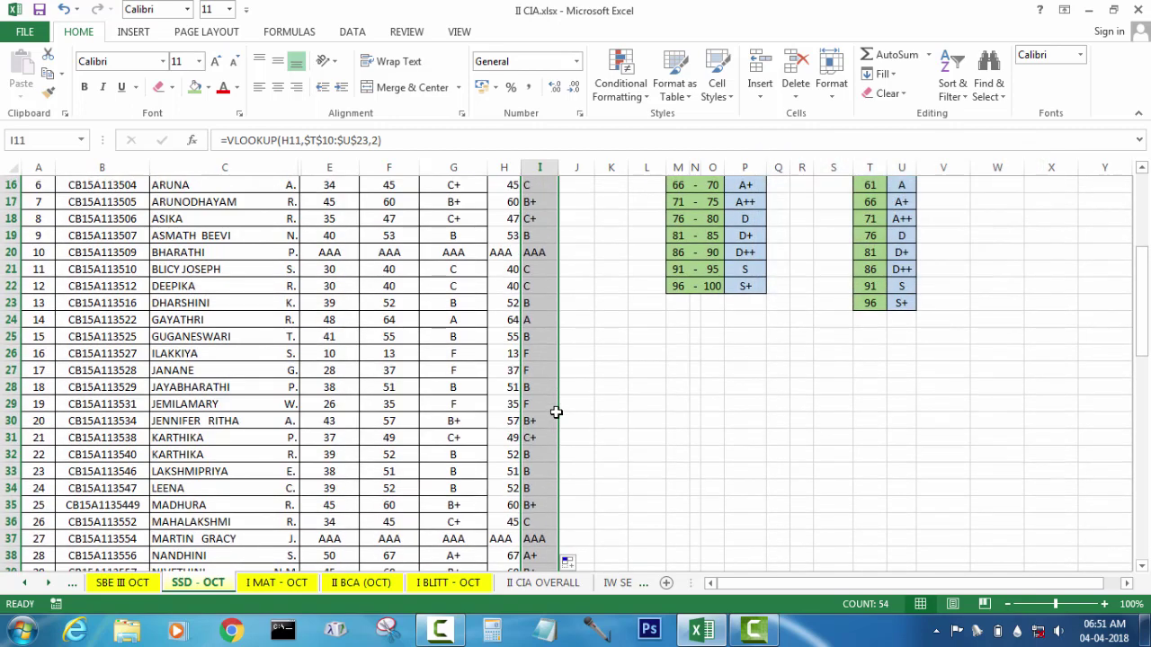
scroll(539, 405, "up", 1)
scroll(495, 378, "up", 2)
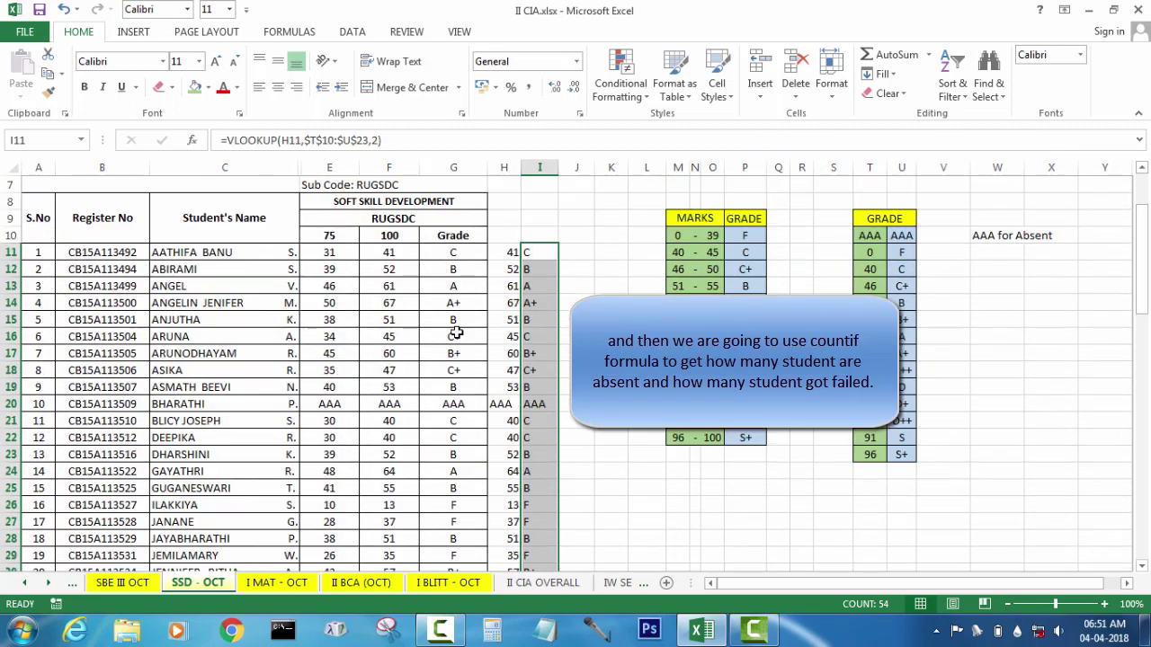
left_click(611, 369)
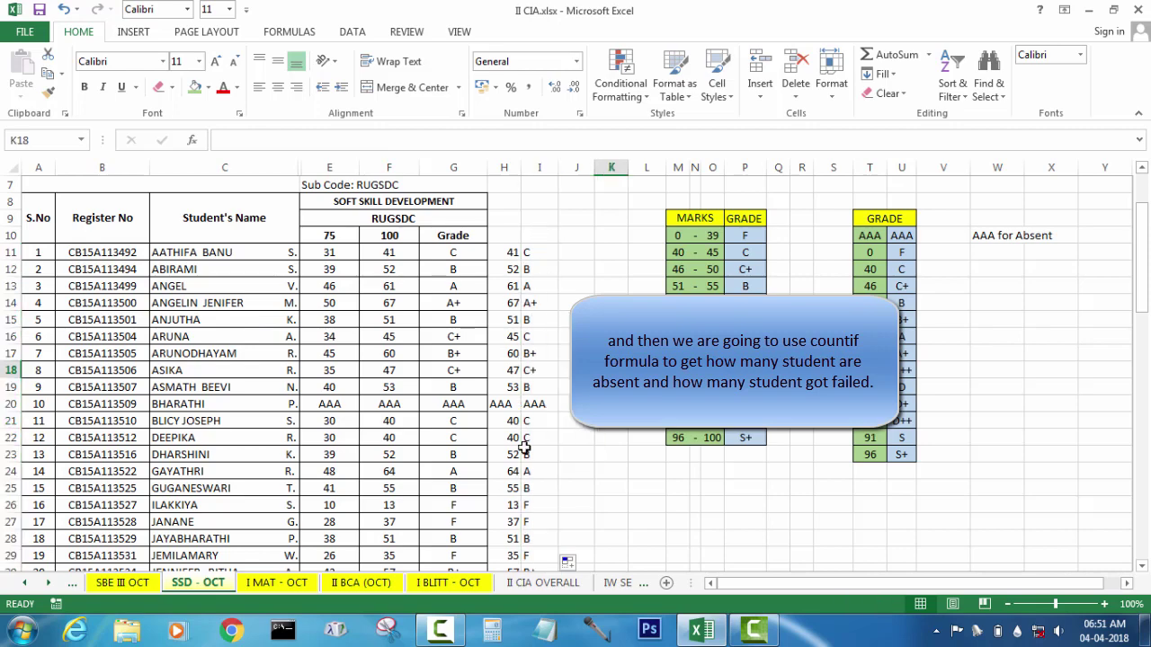
scroll(575, 452, "down", 4)
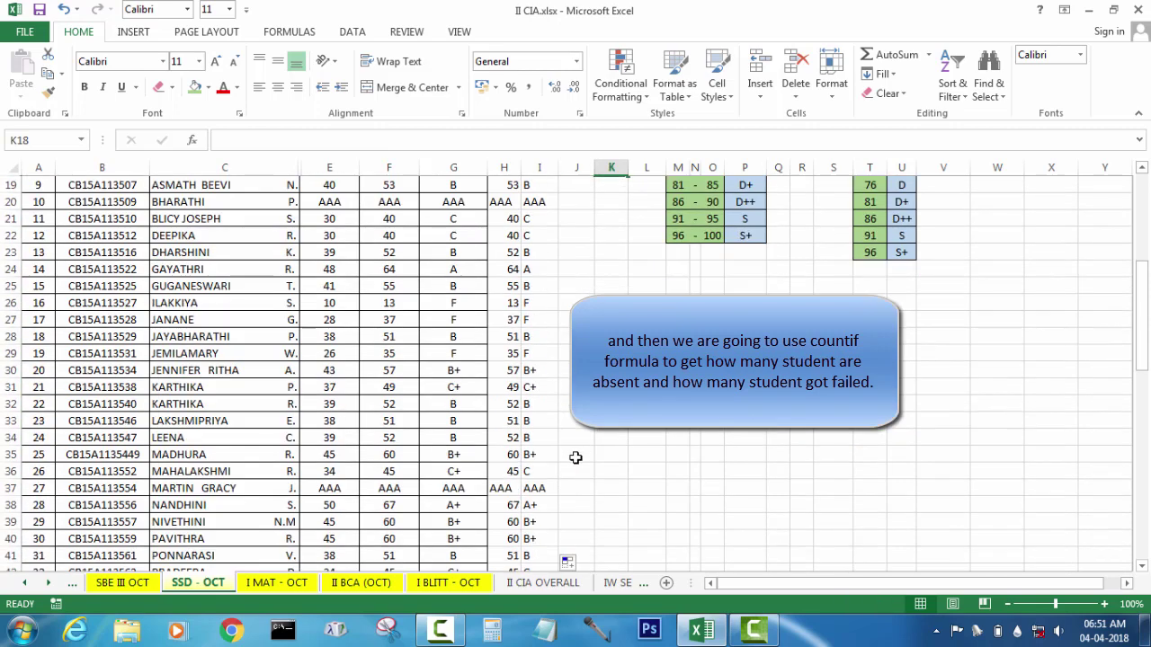
scroll(575, 453, "down", 6)
scroll(576, 453, "down", 8)
scroll(573, 454, "up", 2)
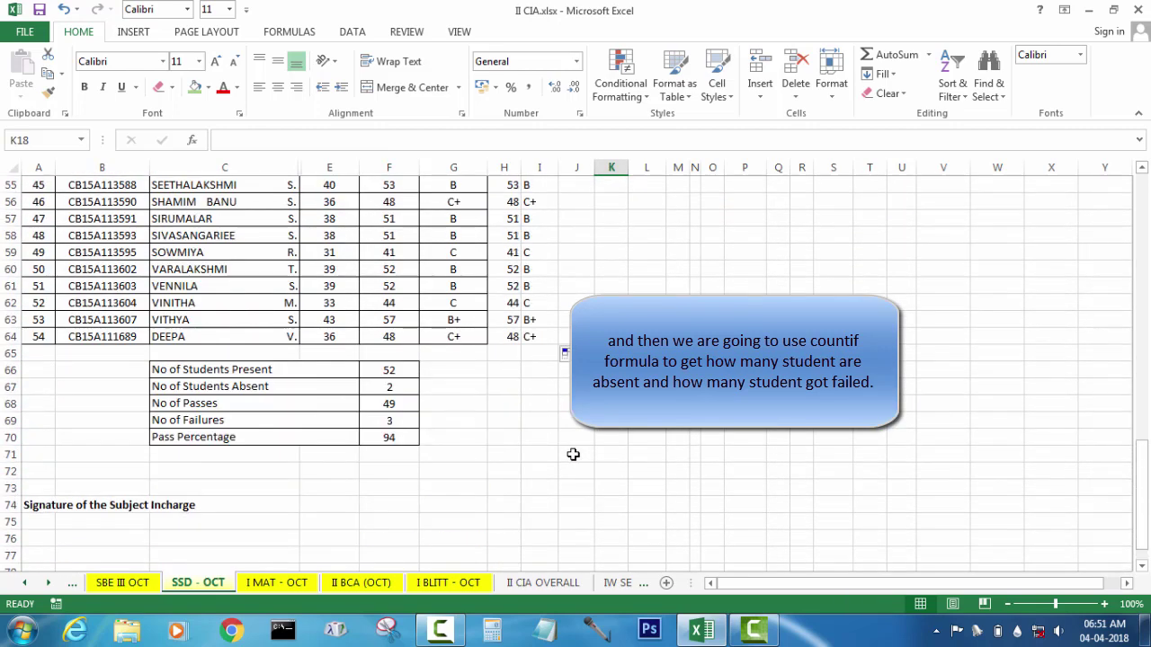
left_click(386, 371)
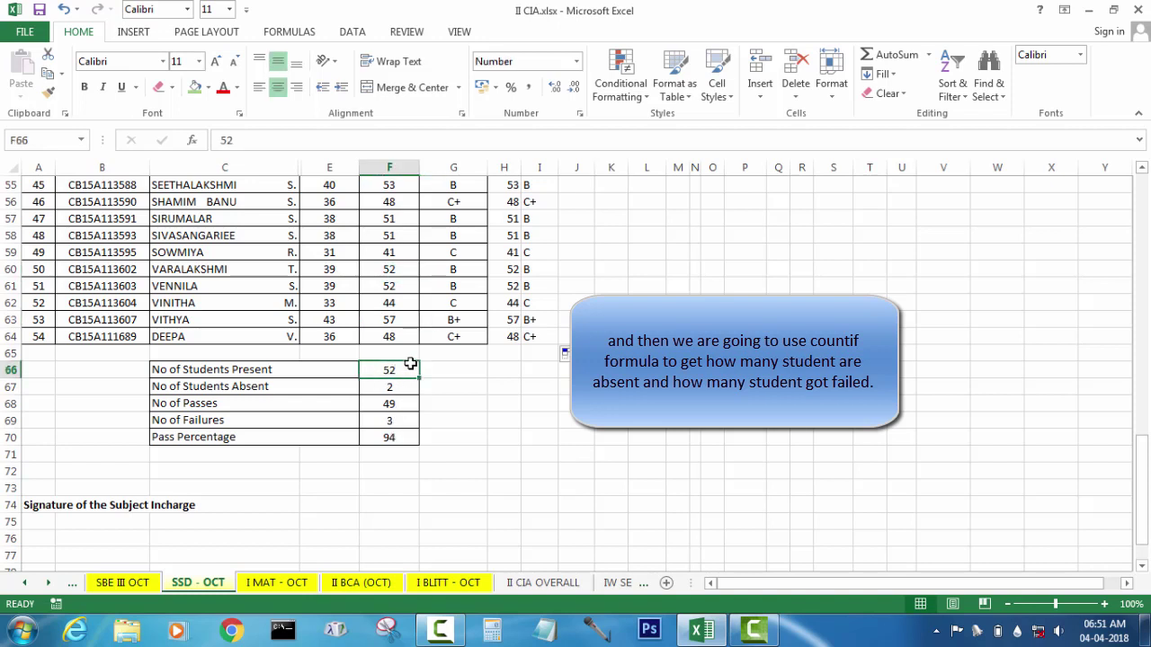
left_click(392, 389)
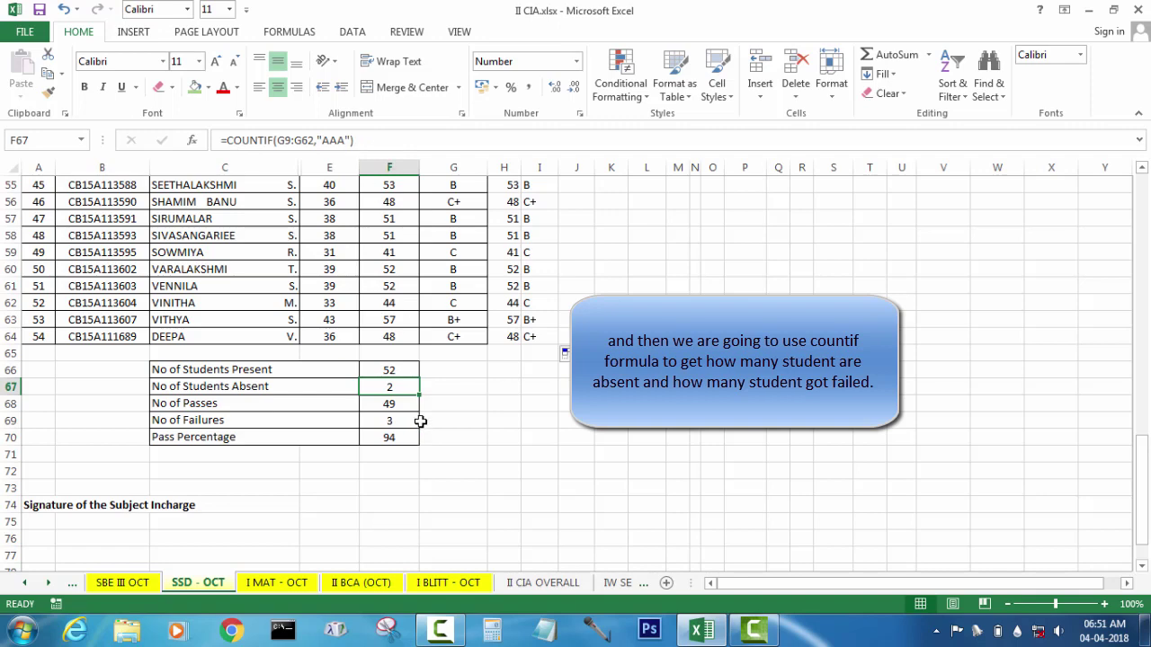
left_click(451, 263)
scroll(466, 341, "up", 11)
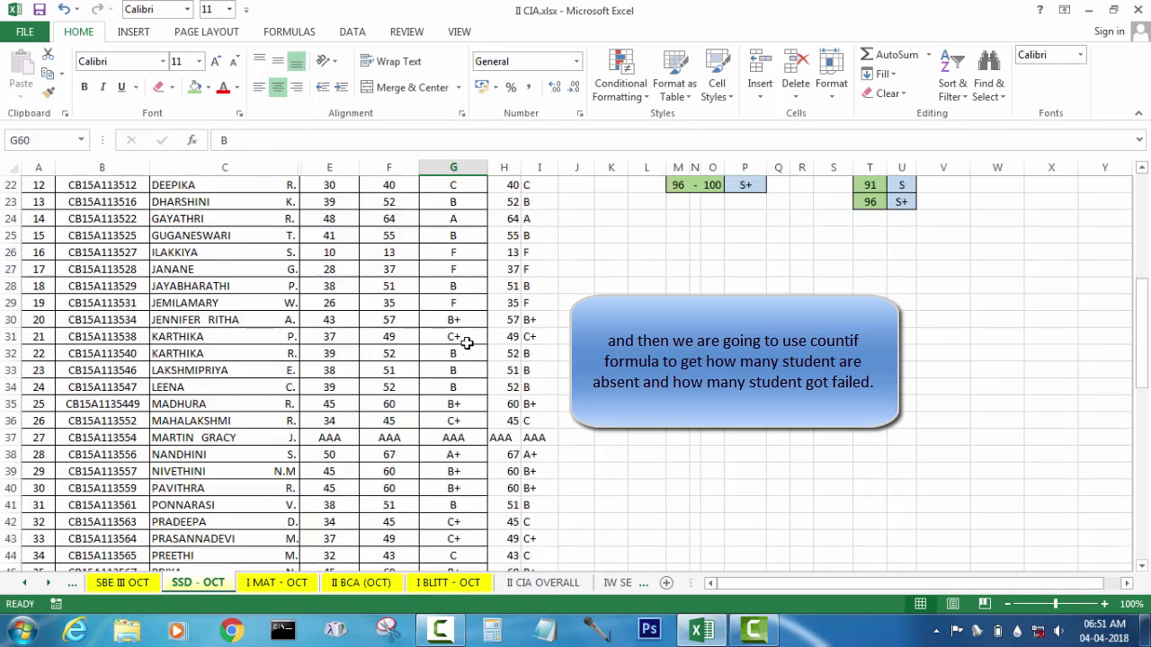
scroll(467, 341, "down", 2)
scroll(466, 350, "down", 4)
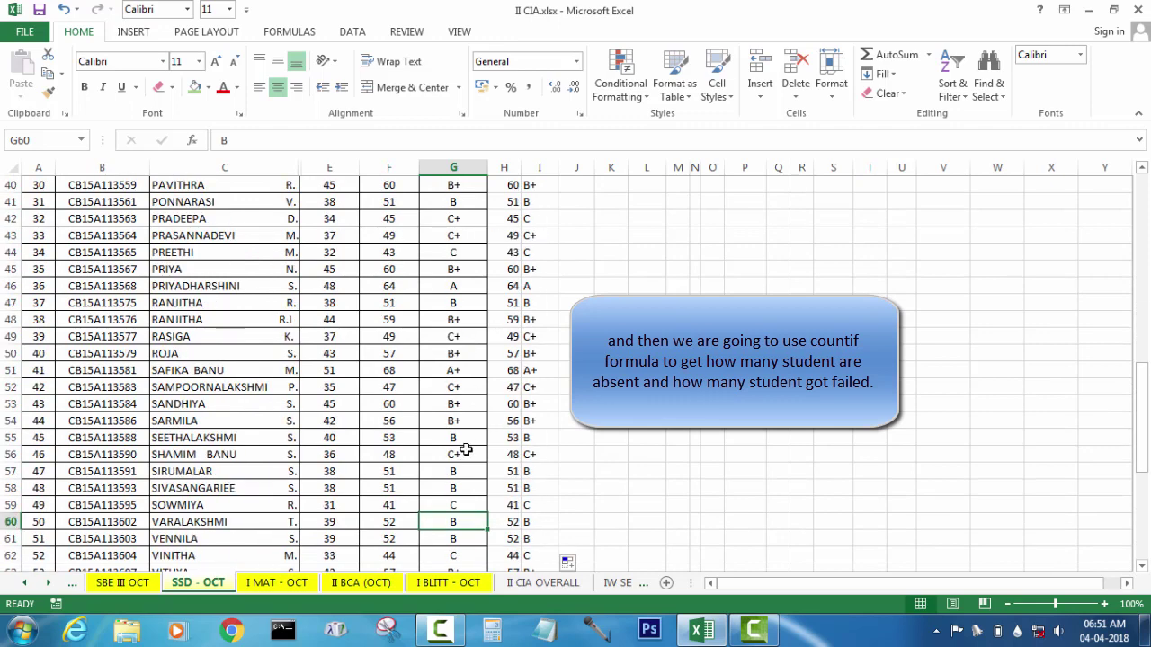
scroll(465, 449, "down", 3)
scroll(464, 449, "up", 5)
scroll(458, 442, "up", 9)
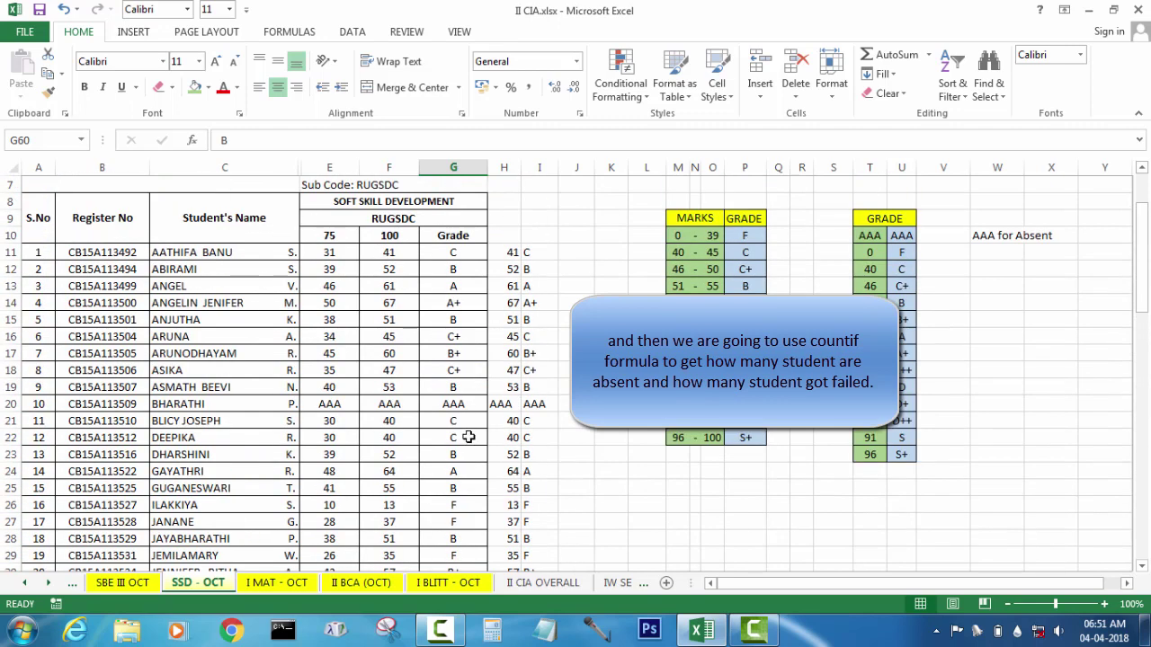
left_click(458, 505)
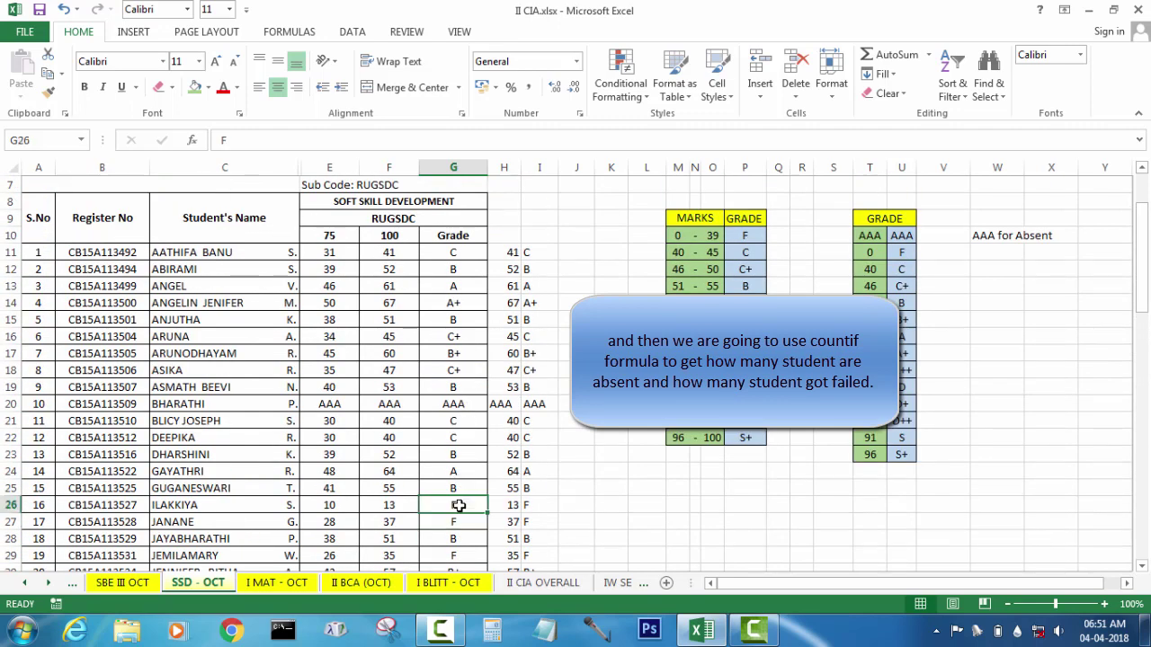
scroll(531, 541, "down", 4)
scroll(529, 539, "down", 4)
scroll(529, 539, "down", 7)
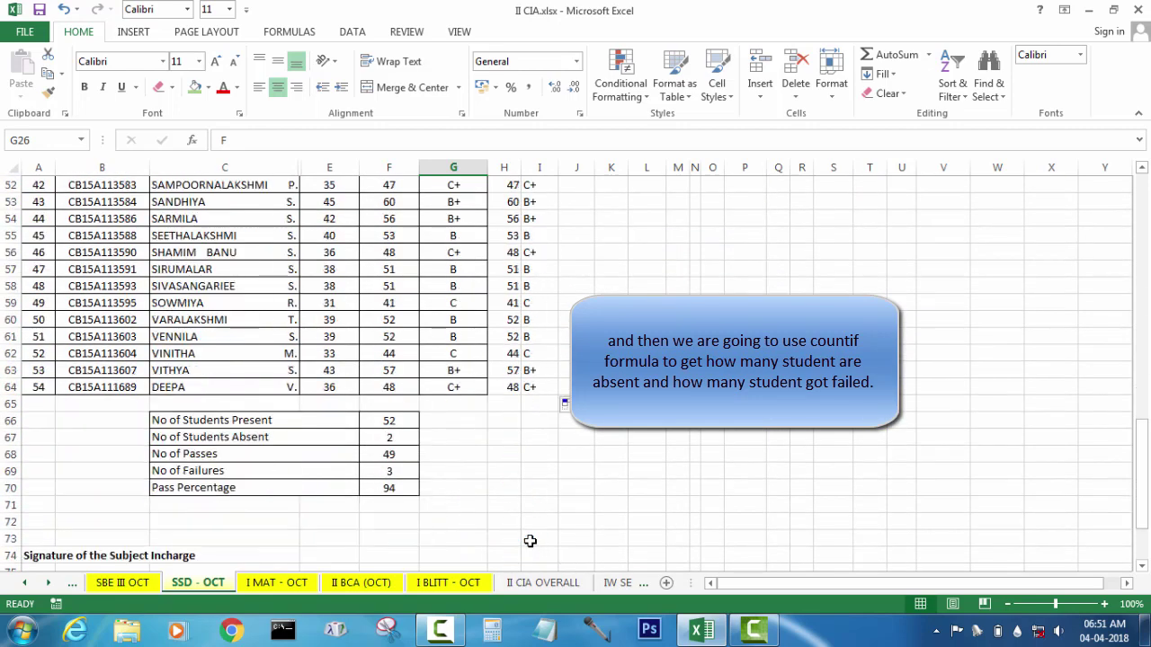
left_click(401, 439)
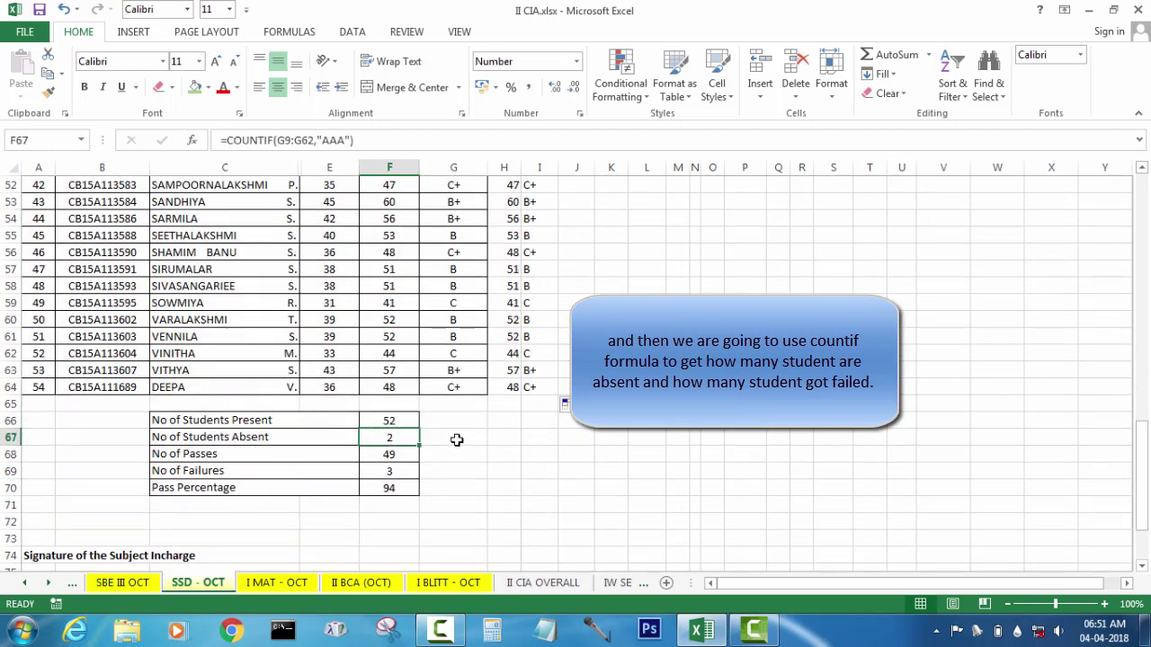
Enter =COUNTIF(G11:G64,"F") in G67, counting 3 failed students
left_click(456, 440)
type("=")
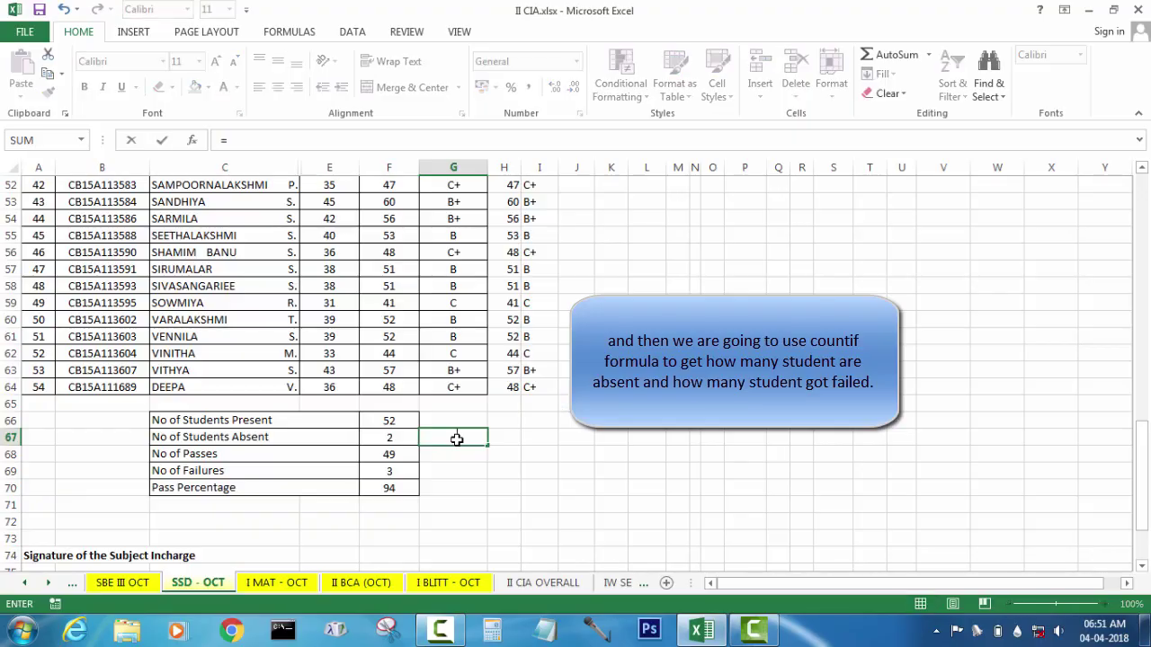
type("COUNTI")
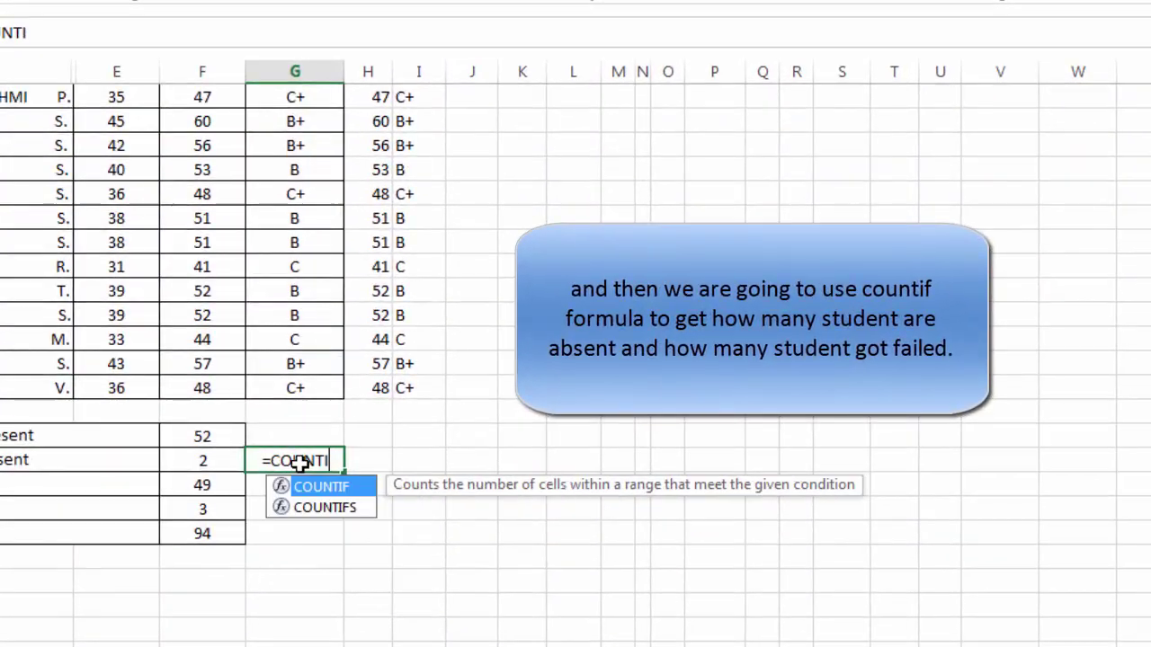
type("F(")
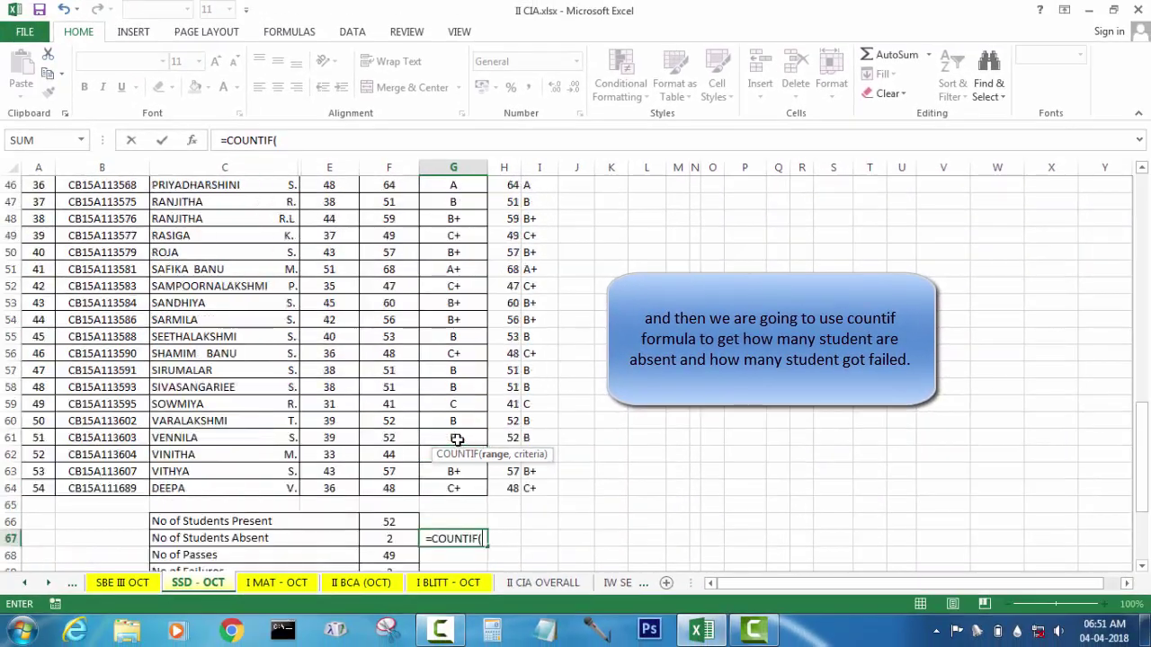
scroll(457, 441, "up", 7)
scroll(456, 441, "up", 7)
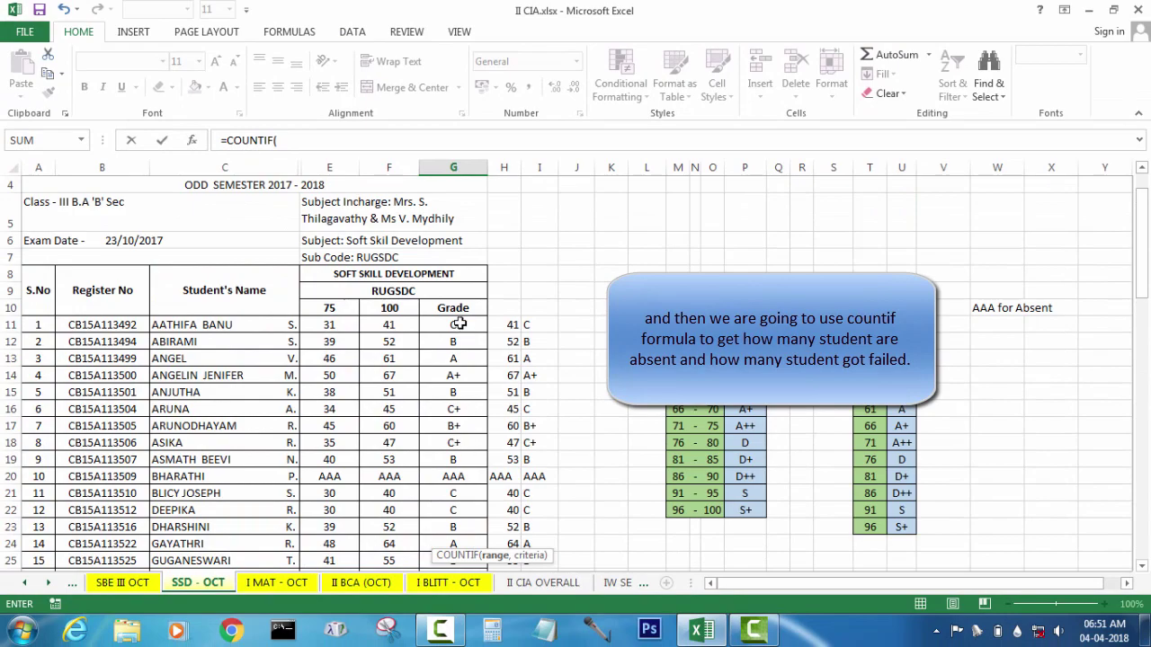
mouse_move(459, 324)
left_mouse_down()
mouse_move(452, 642)
mouse_move(469, 520)
left_mouse_up()
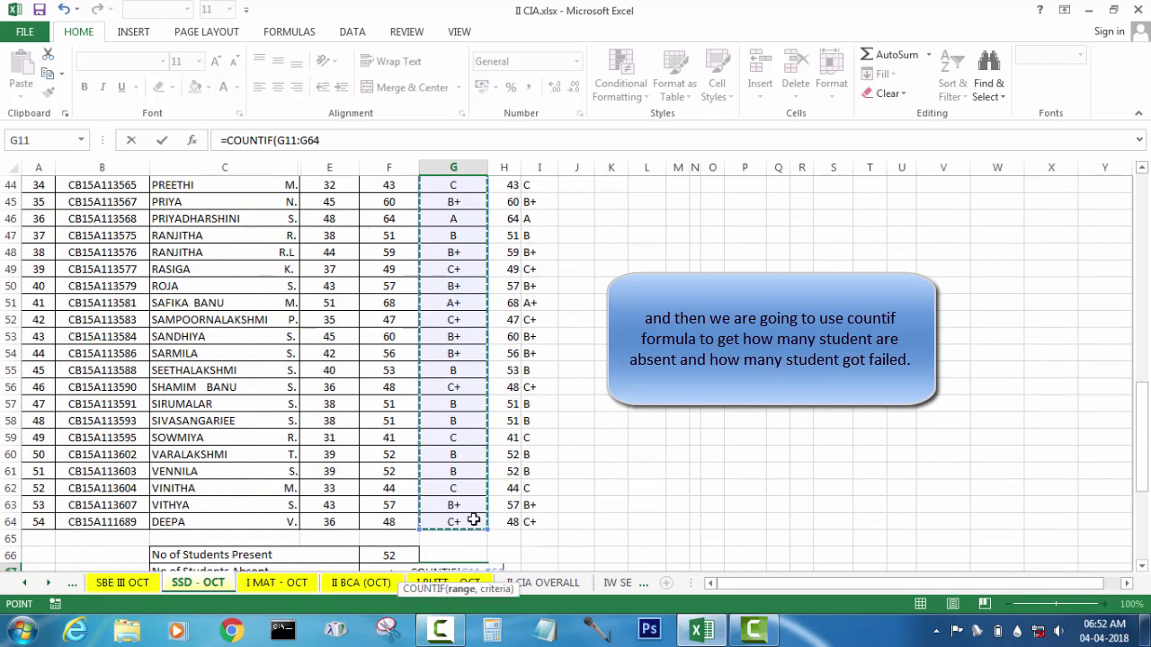
left_click(334, 144)
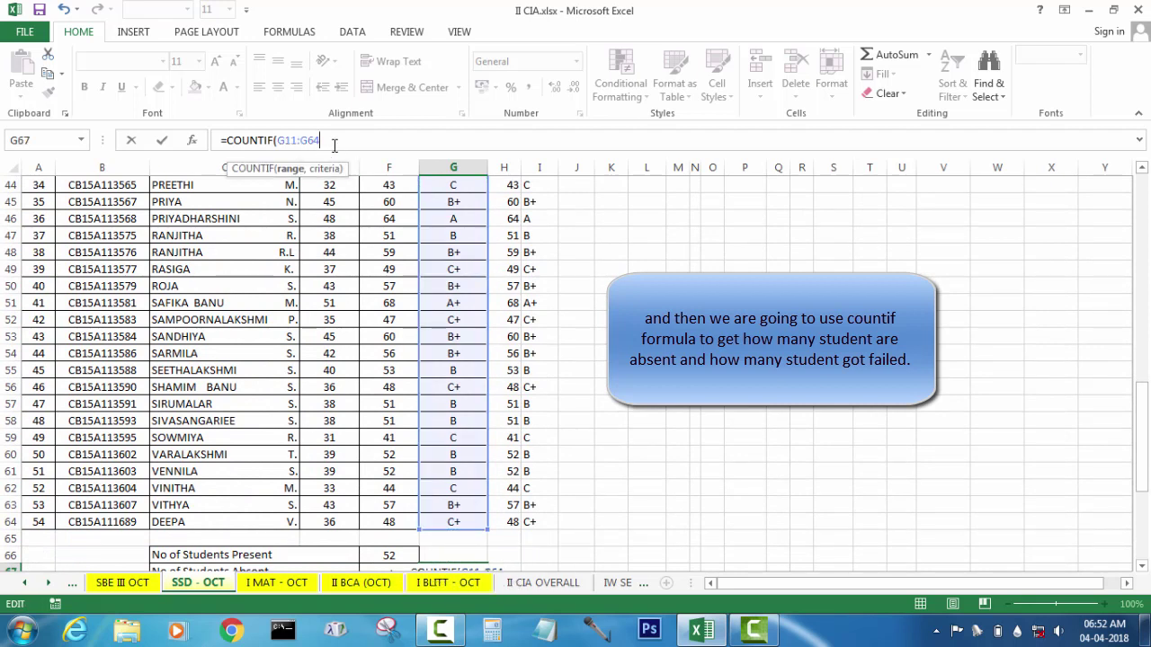
type(",")
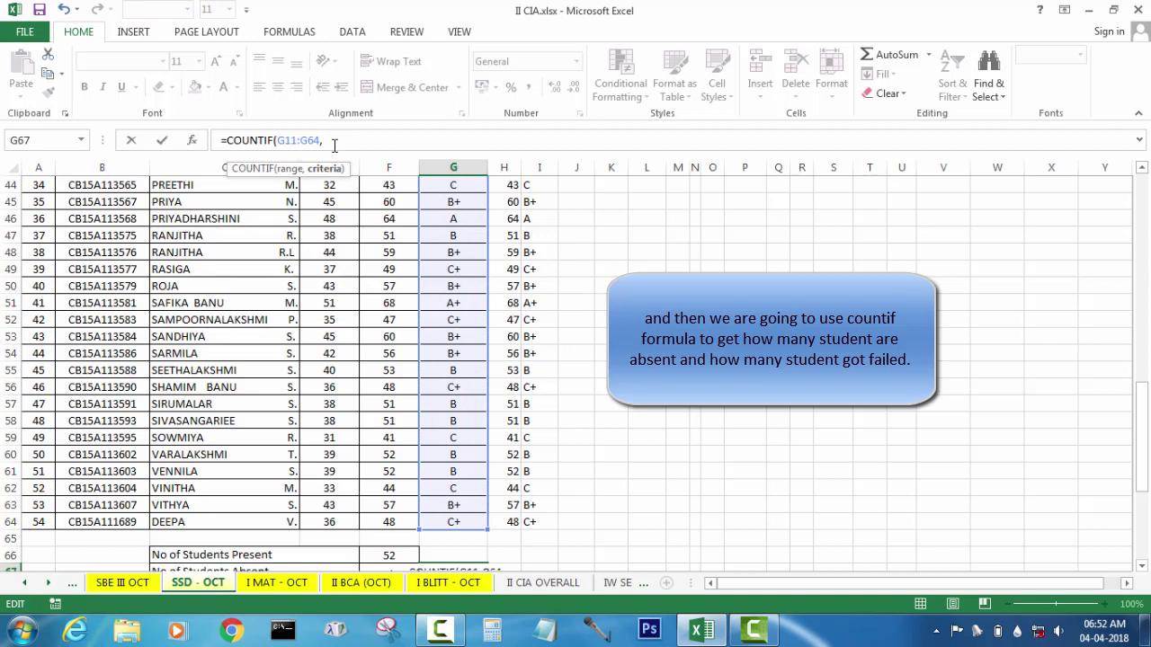
type("\"F")
type("\"")
type(")")
key("Return")
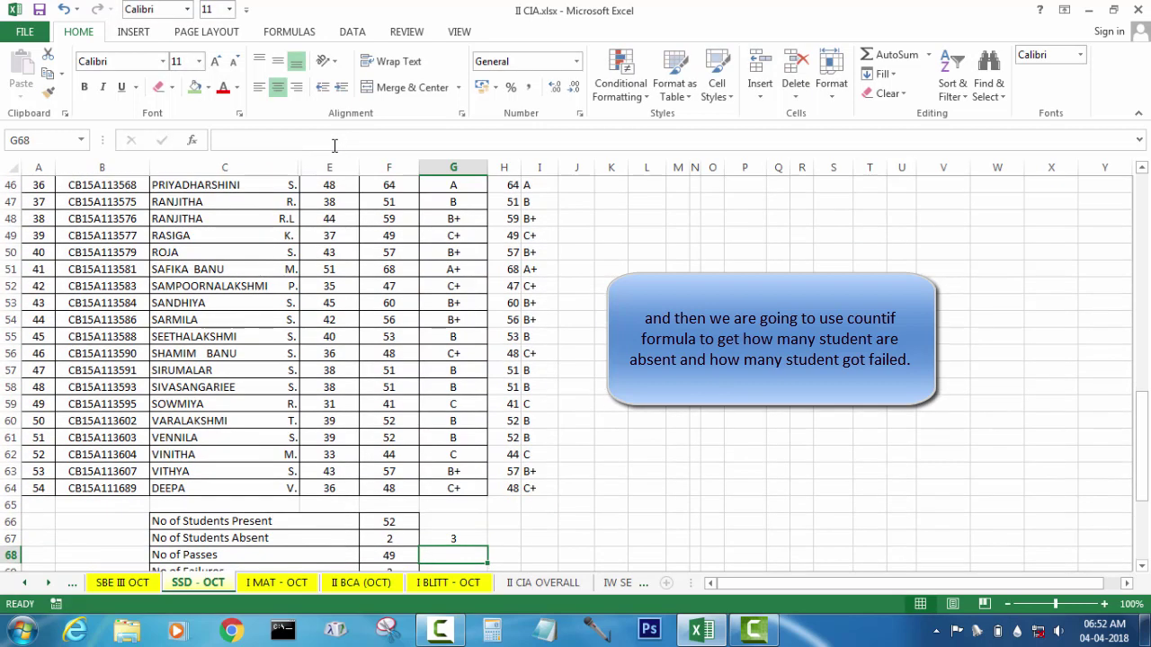
left_click(467, 535)
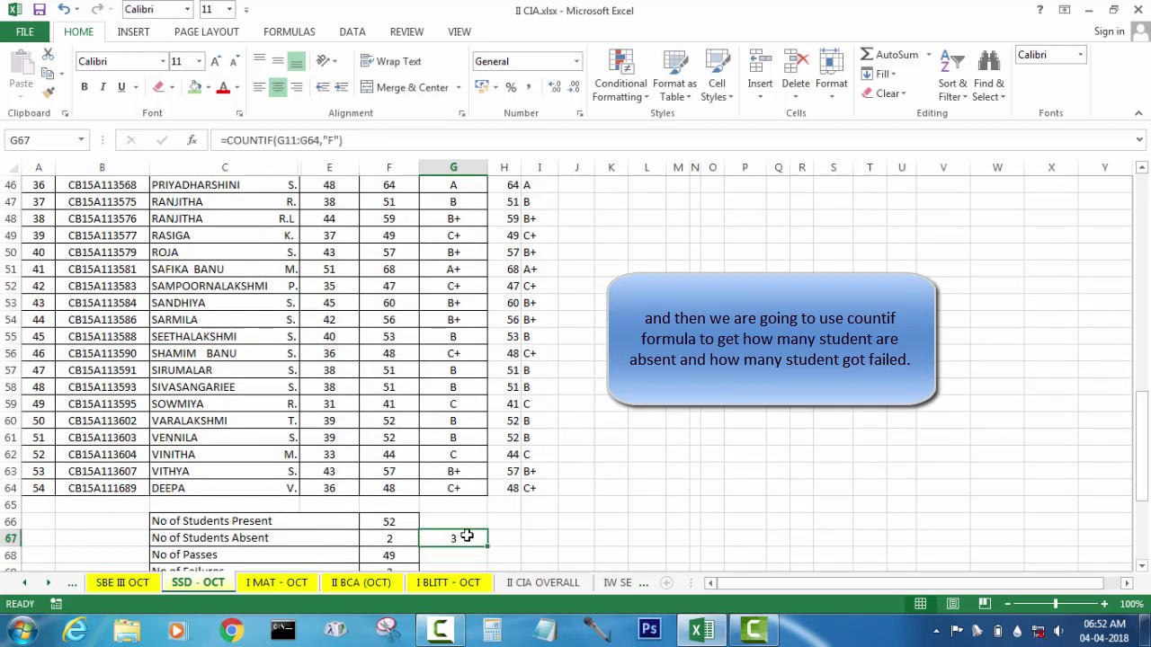
Inspect the COUNTIF range of G67's failure-count formula, leaving it unchanged
double_click(467, 536)
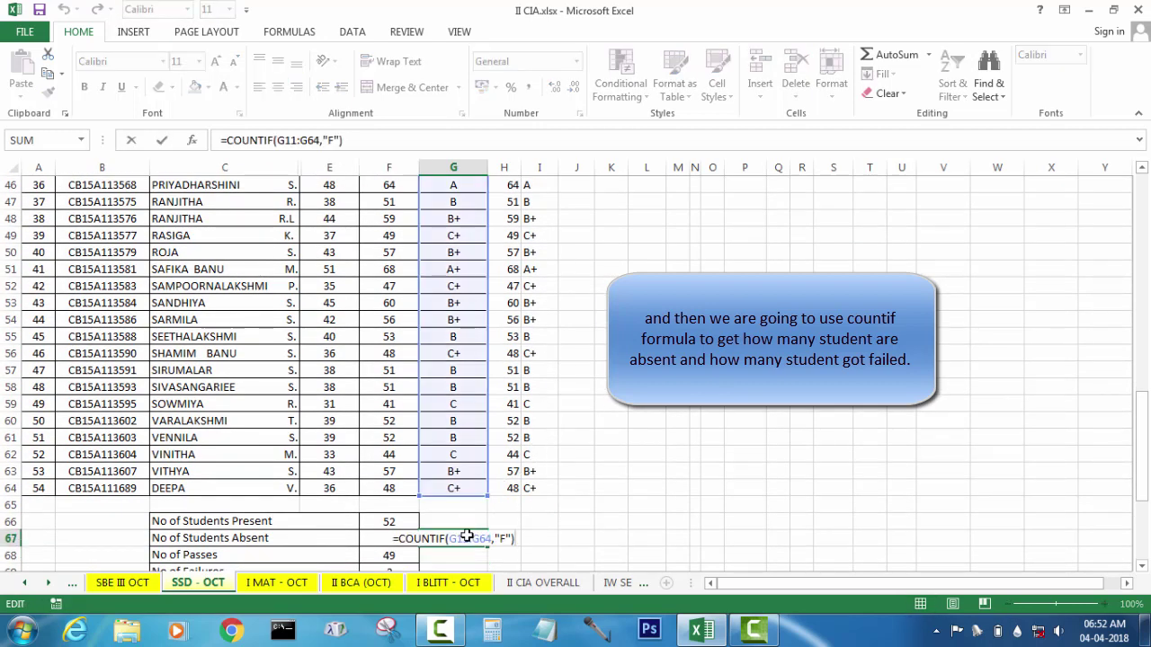
scroll(466, 535, "up", 8)
scroll(466, 536, "up", 6)
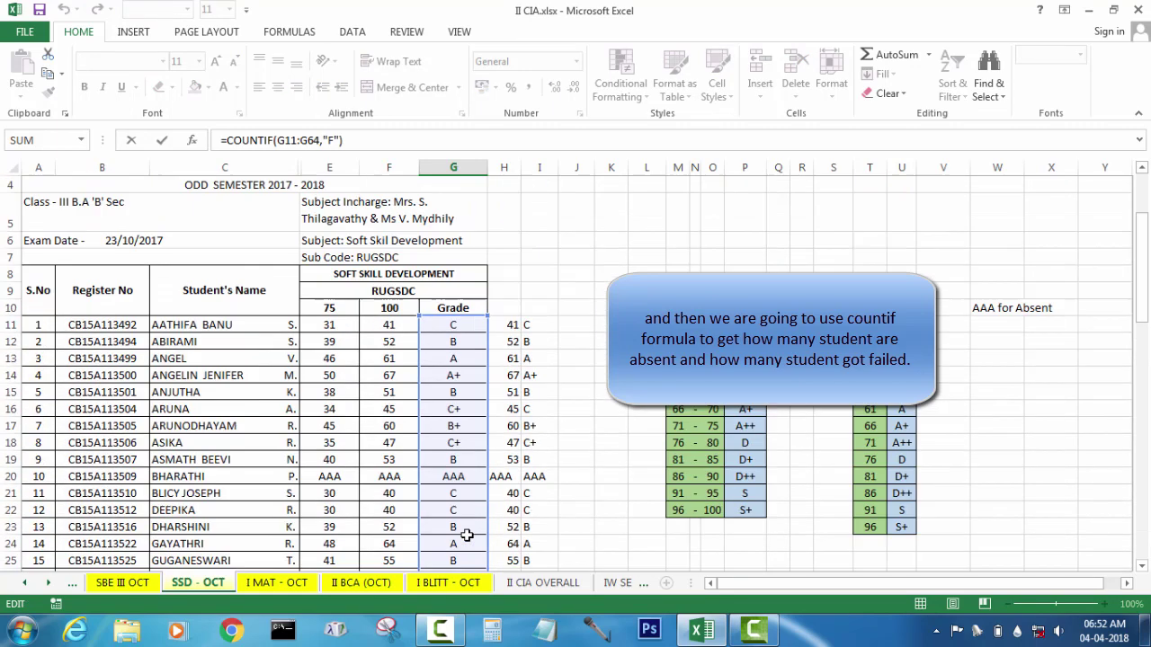
scroll(466, 535, "down", 1)
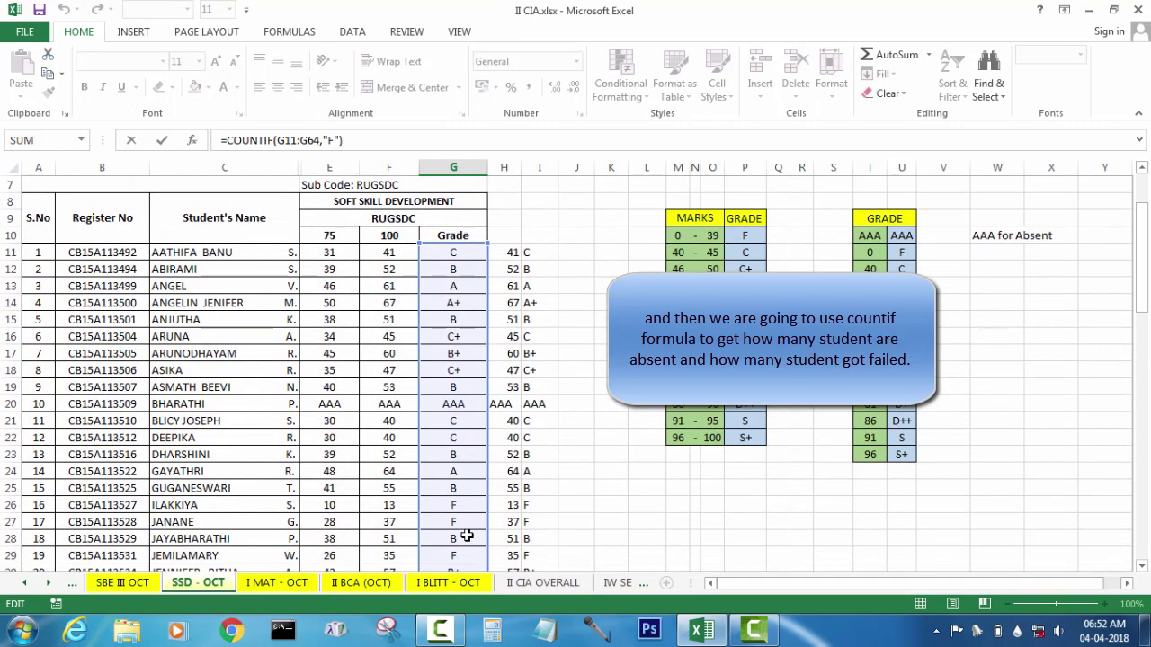
scroll(467, 536, "down", 1)
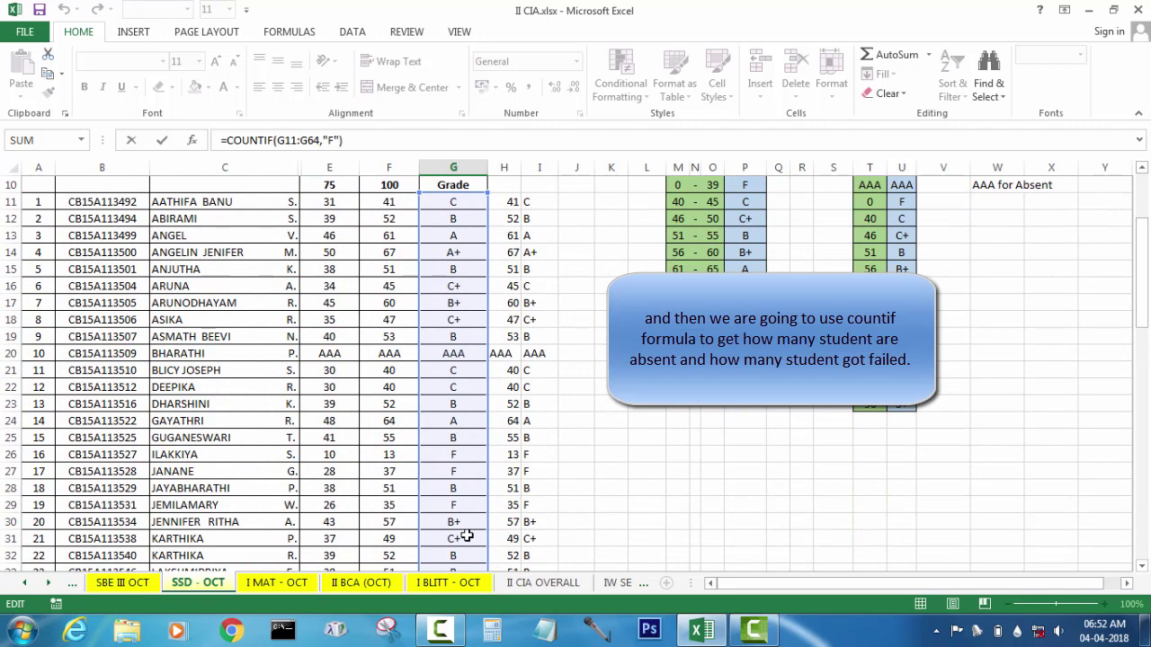
scroll(466, 535, "down", 1)
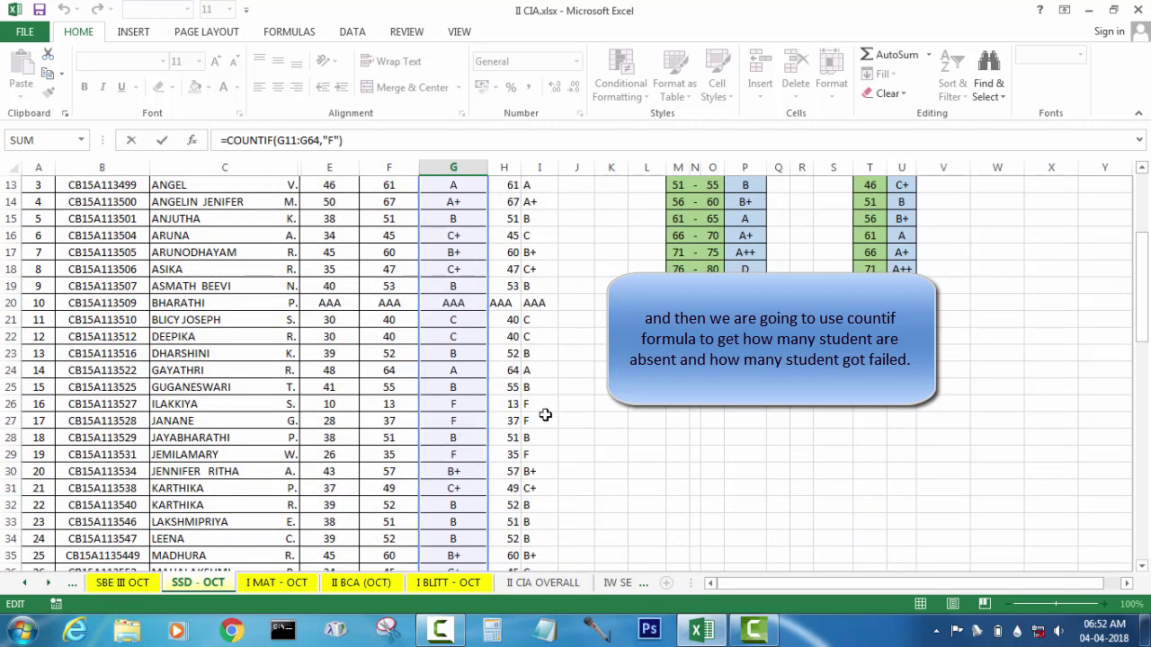
scroll(582, 487, "down", 4)
scroll(583, 487, "down", 5)
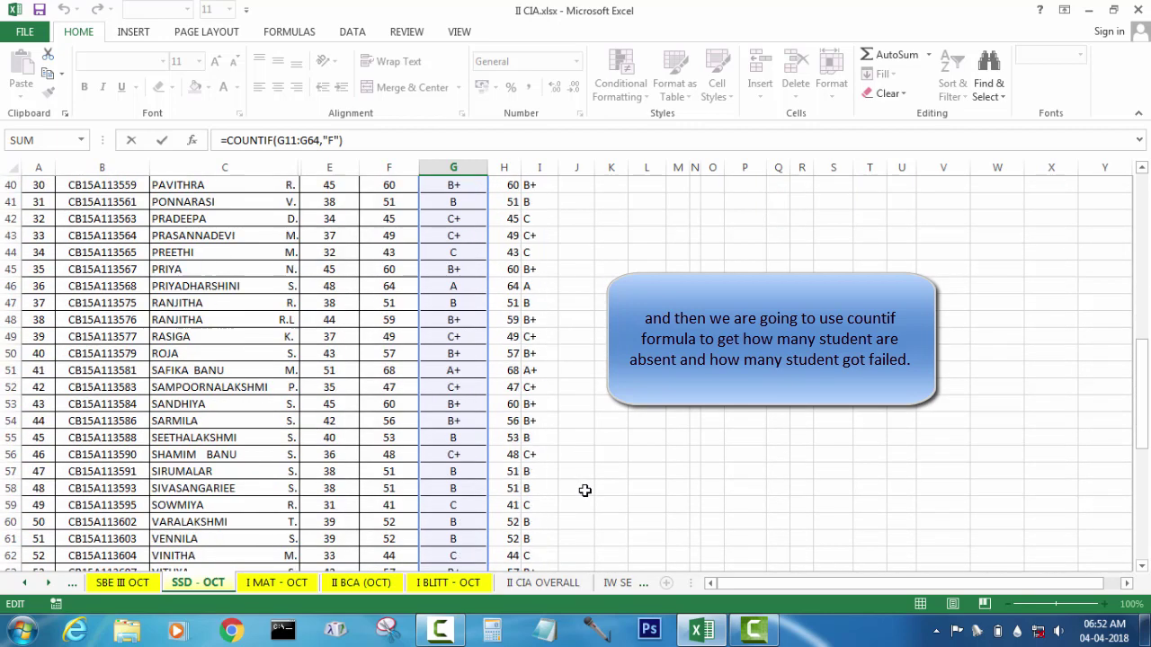
scroll(582, 488, "down", 5)
scroll(567, 481, "down", 3)
scroll(555, 476, "up", 1)
left_click(540, 437)
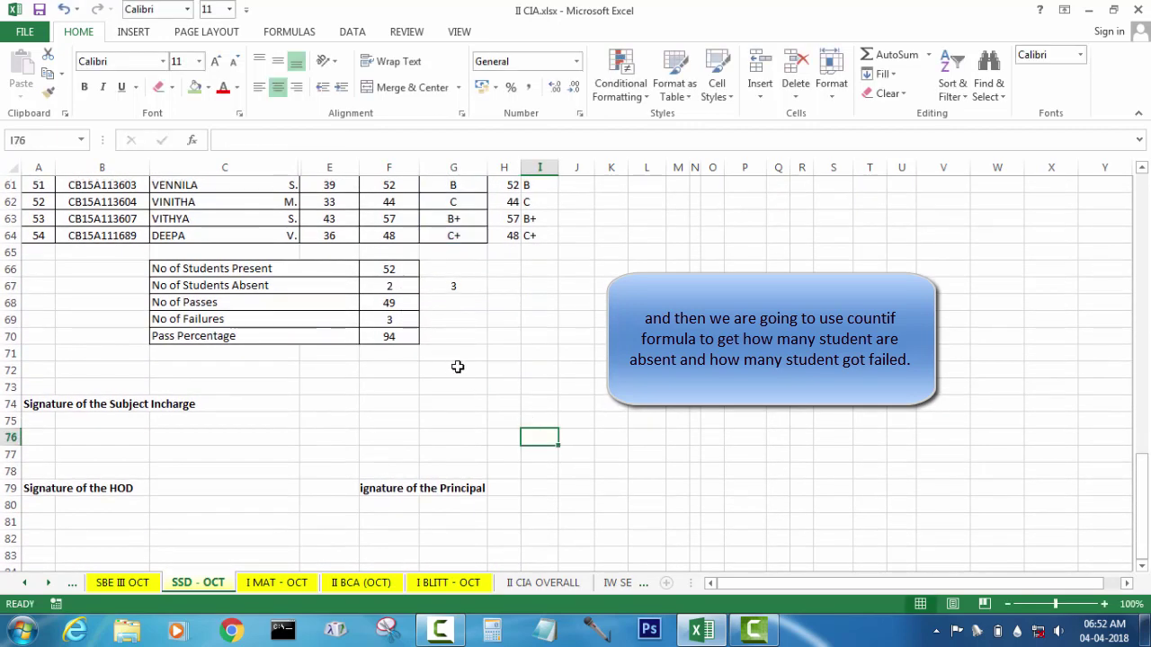
Copy the failure-count formula from G67
left_click(455, 285)
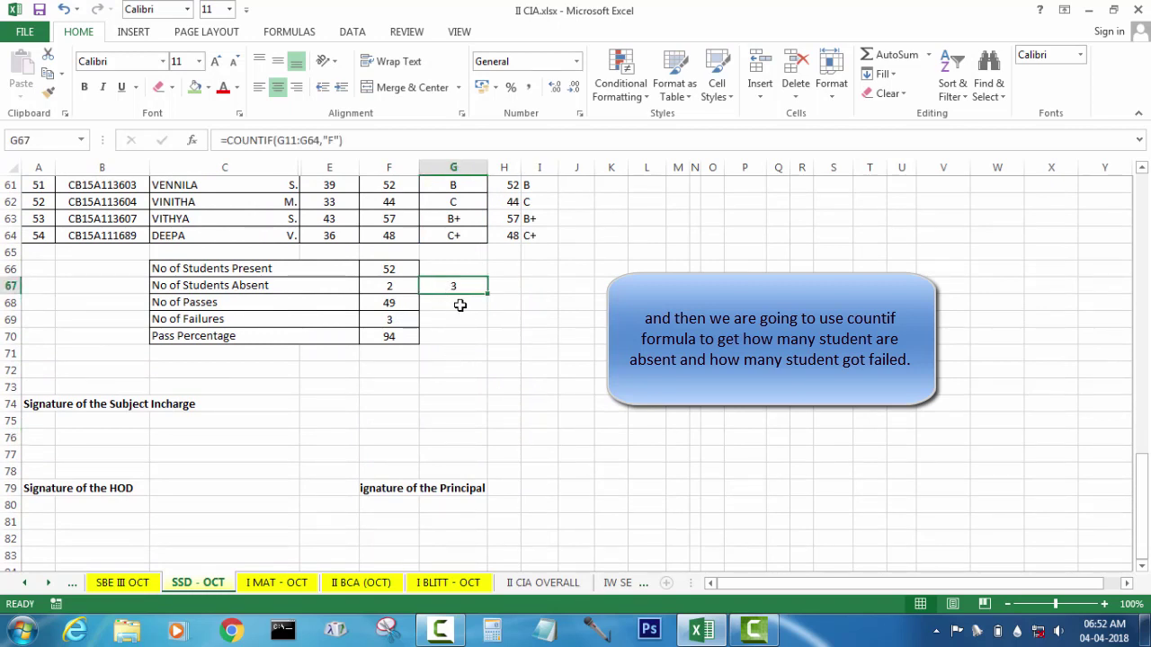
left_click(459, 306)
left_click(456, 286)
key("ctrl+c")
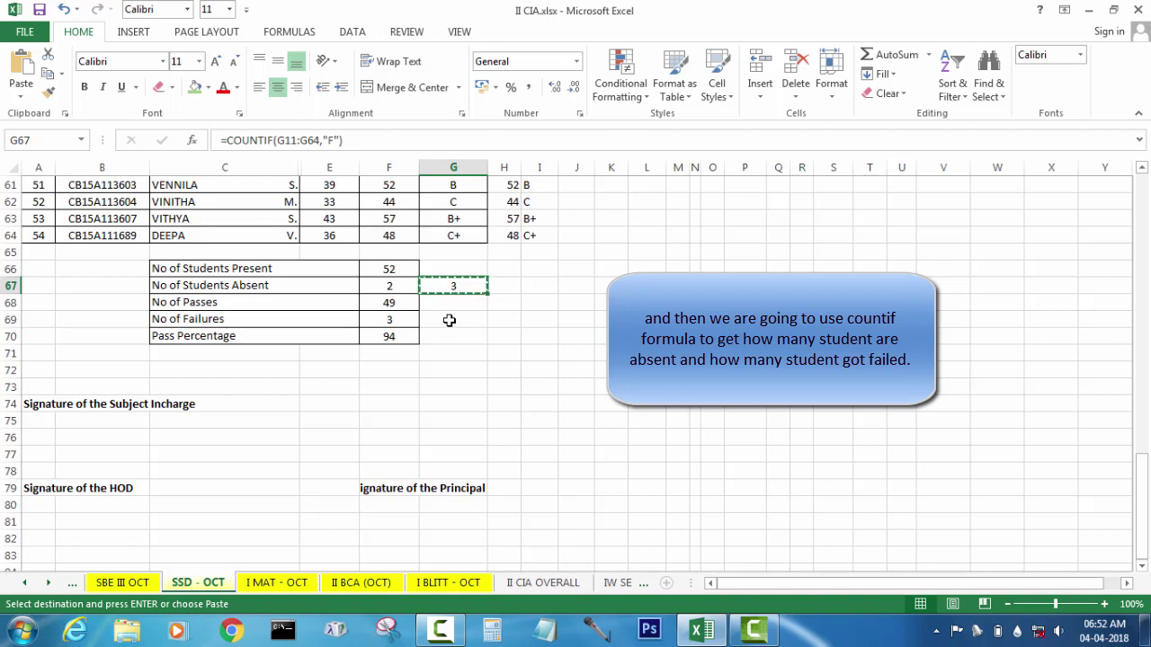
Paste the failure count 3 into G69, then change G67's criterion from "F" to "AAA" so it shows 2
left_click(450, 320)
key("ctrl+v")
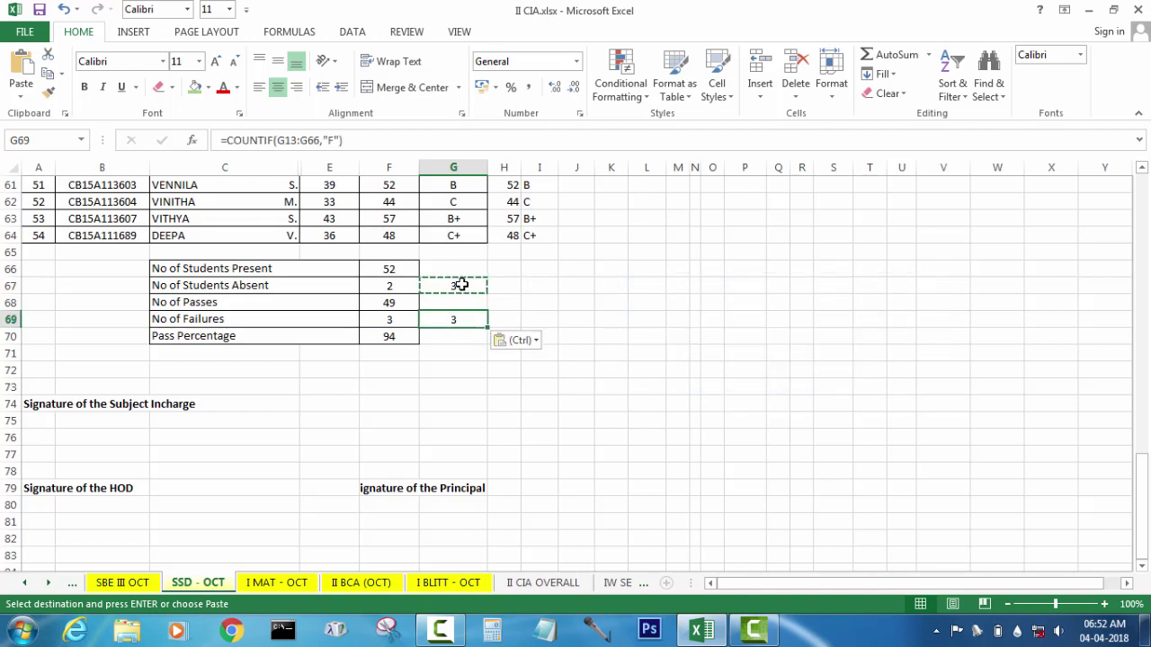
left_click(457, 285)
key("F2")
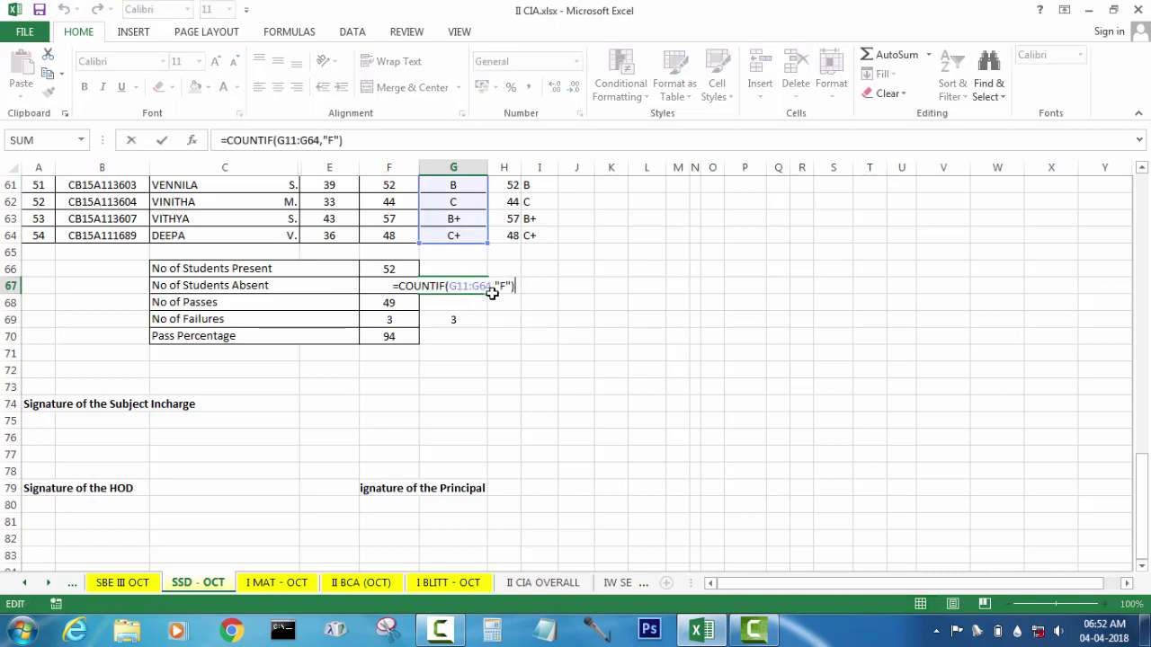
double_click(506, 285)
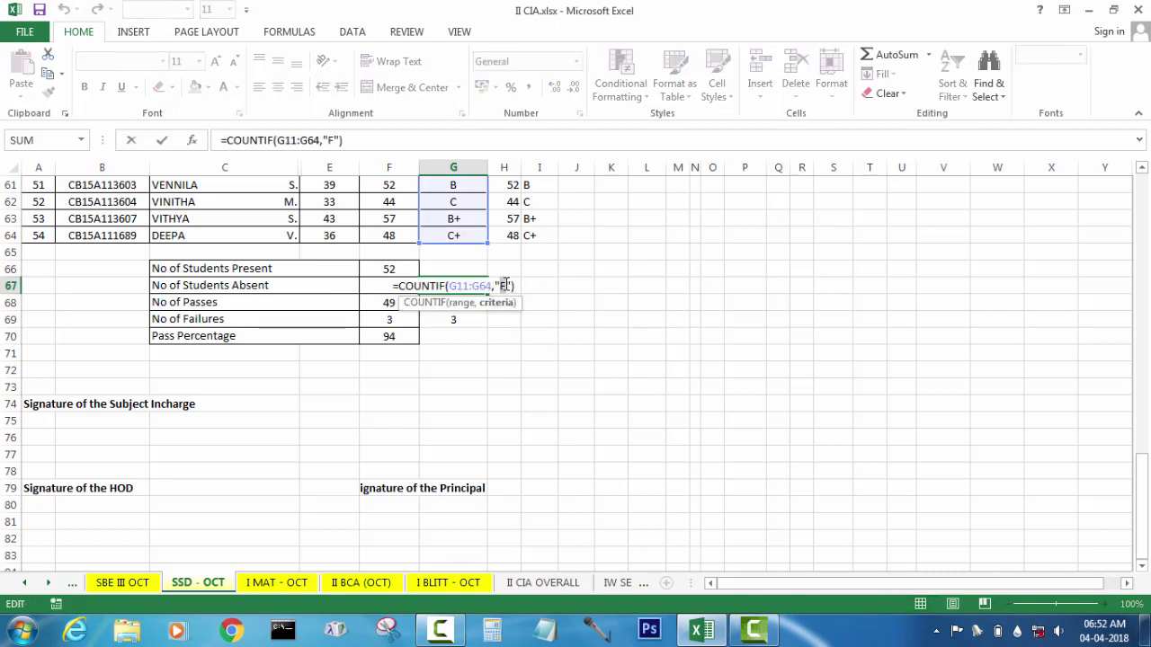
type("aa")
key("BackSpace")
key("BackSpace")
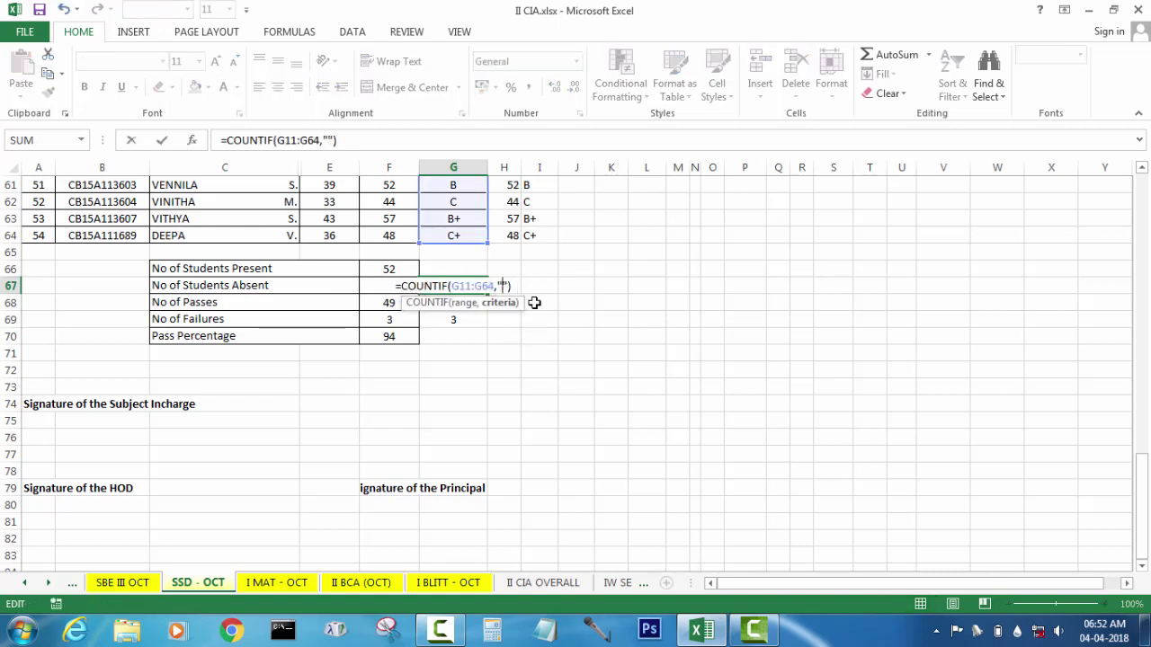
type("AAA")
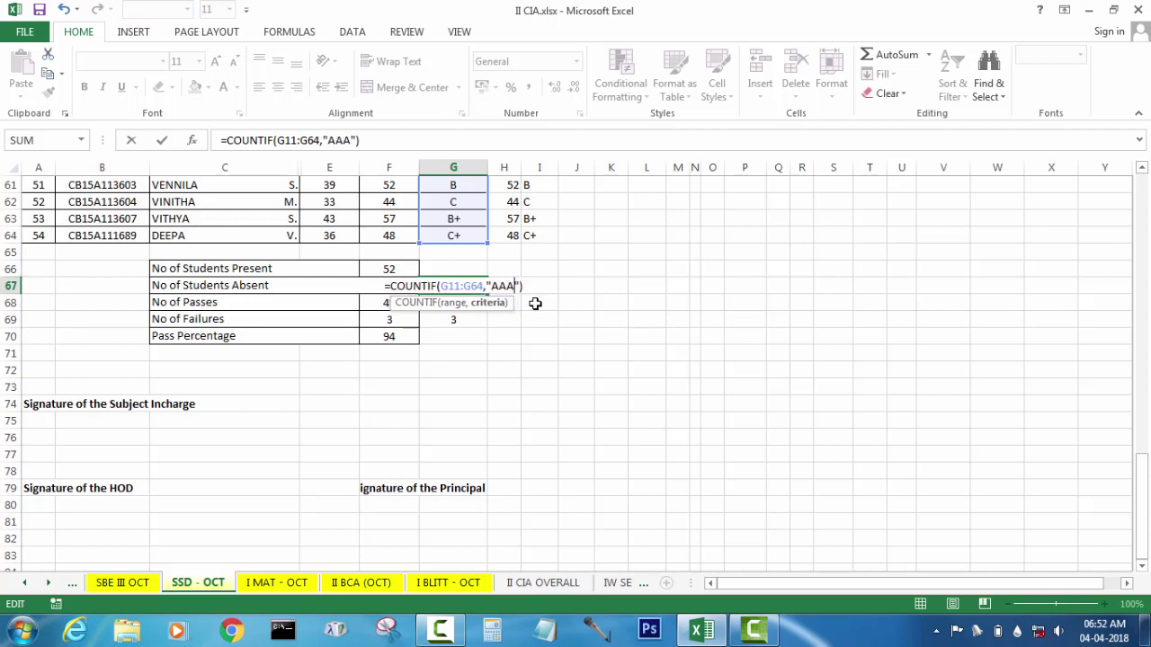
key("Return")
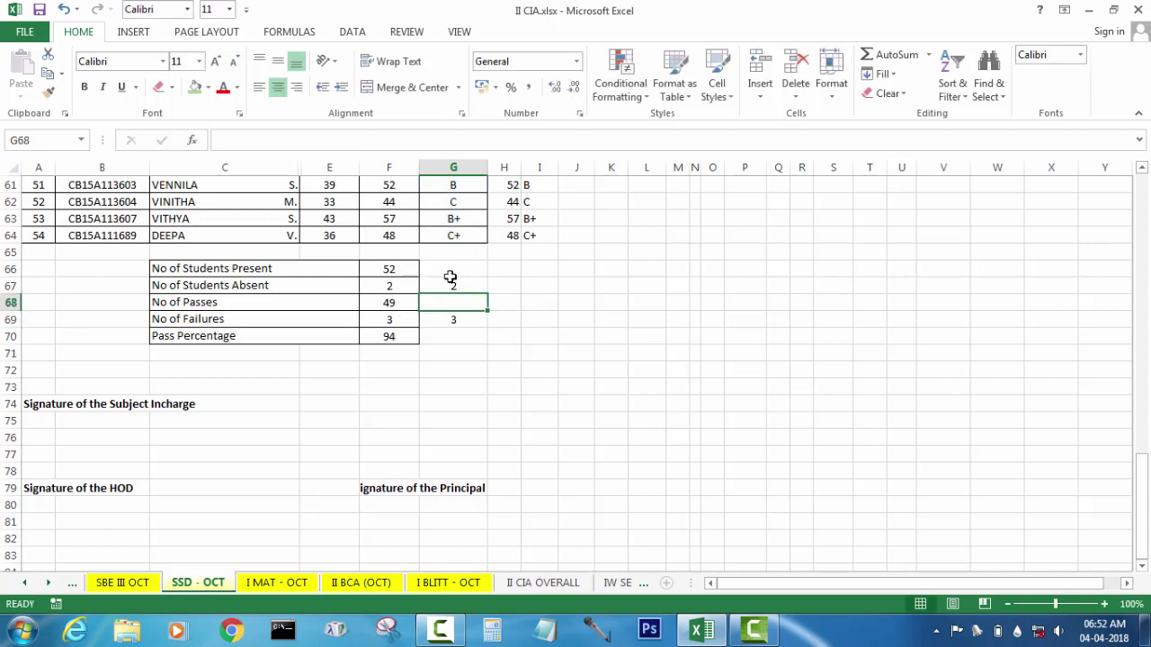
left_click(450, 272)
left_click(400, 332)
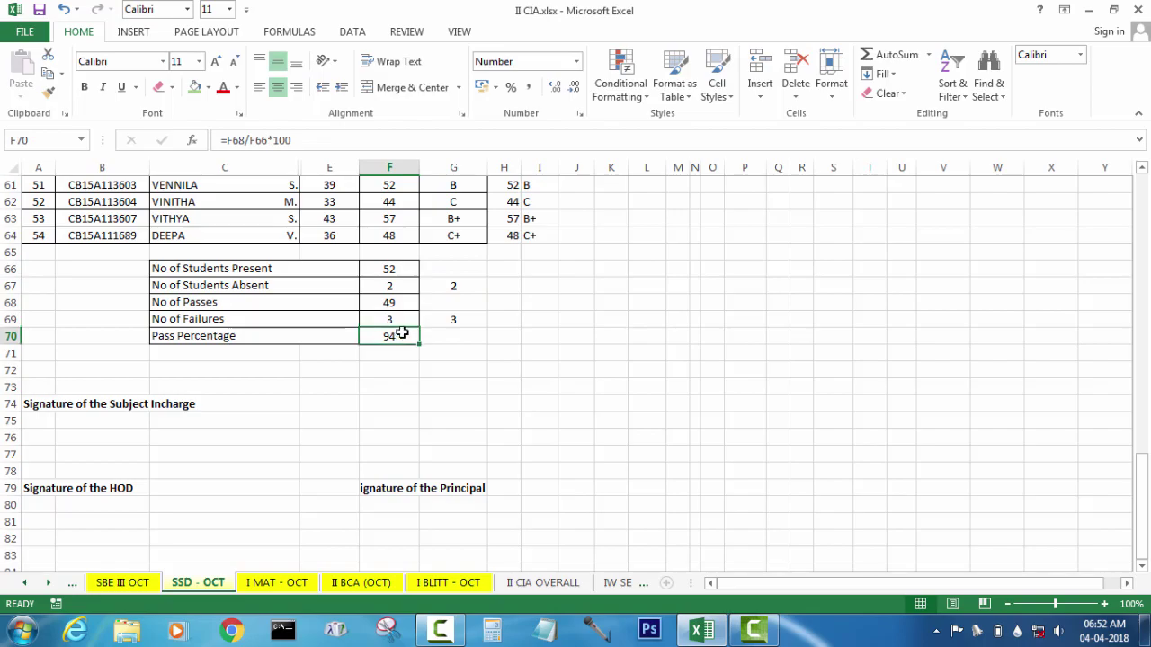